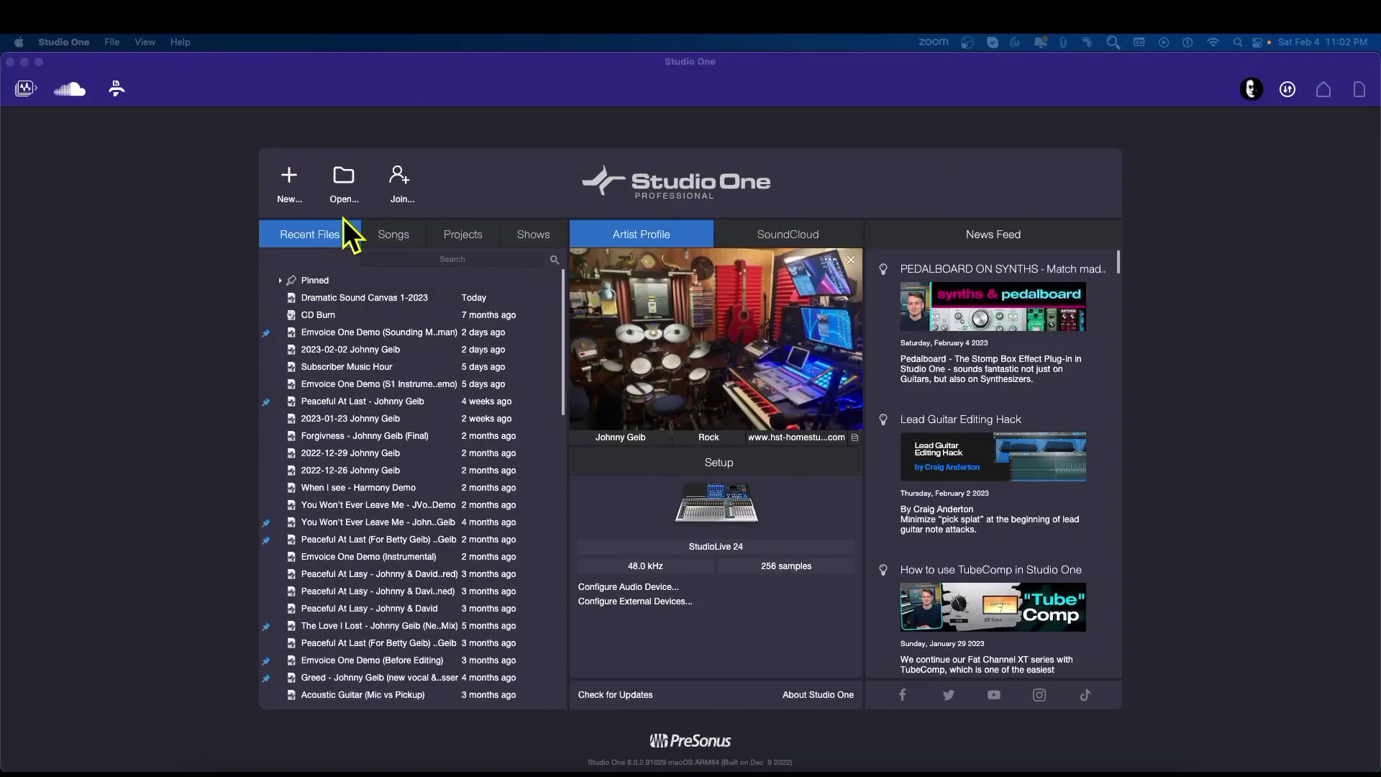
Start a new song from the Record and Mix template and dismiss the 44.1/48.0 kHz warning.
{"action": "left_click", "coordinate": [289, 176]}
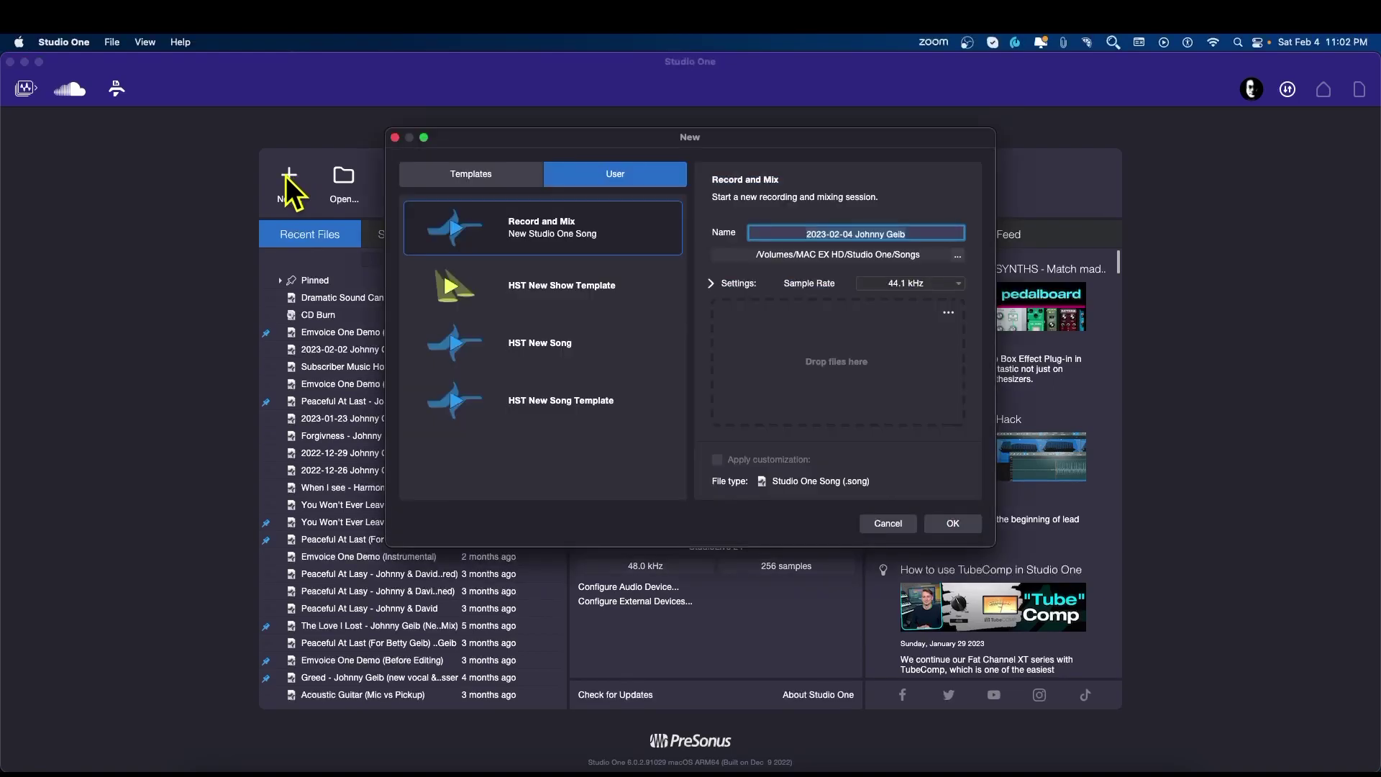
{"action": "left_click", "coordinate": [495, 174]}
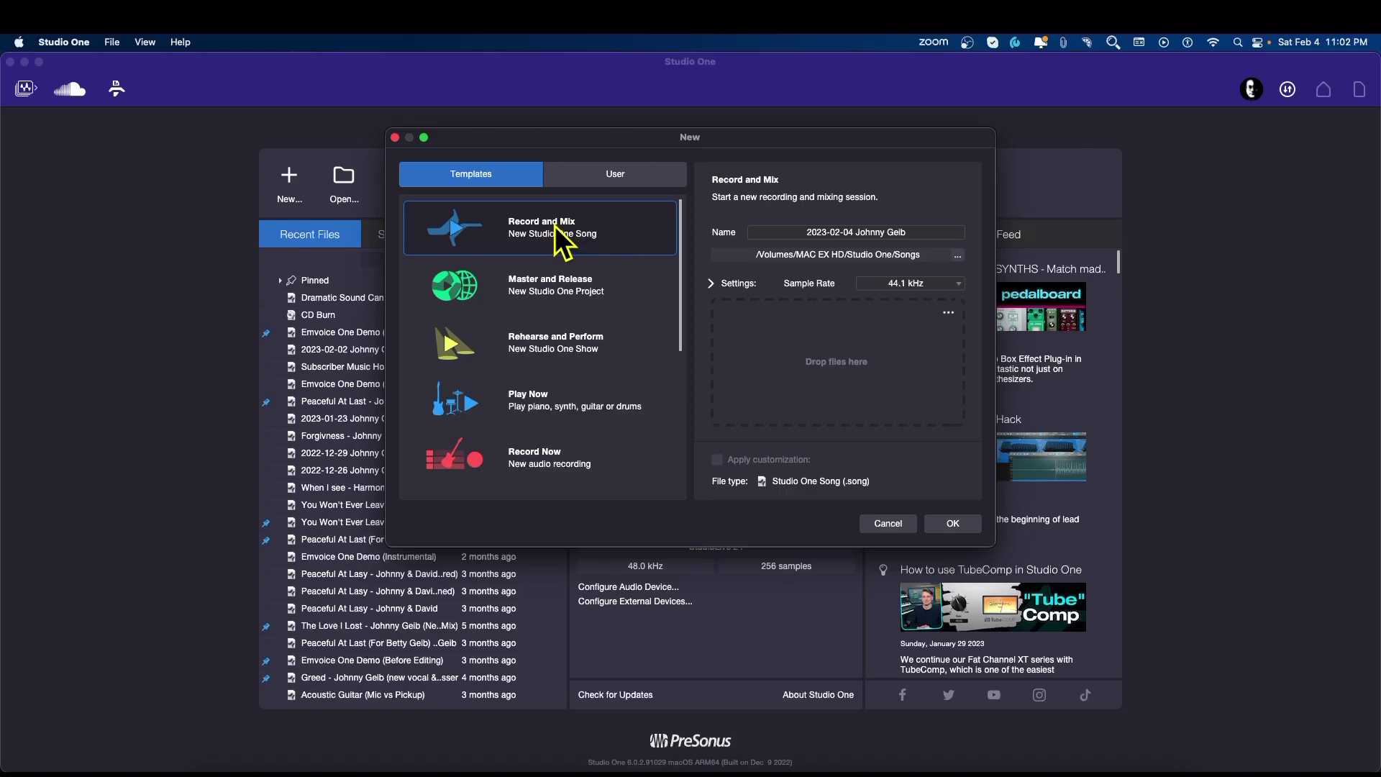
{"action": "left_click", "coordinate": [954, 525]}
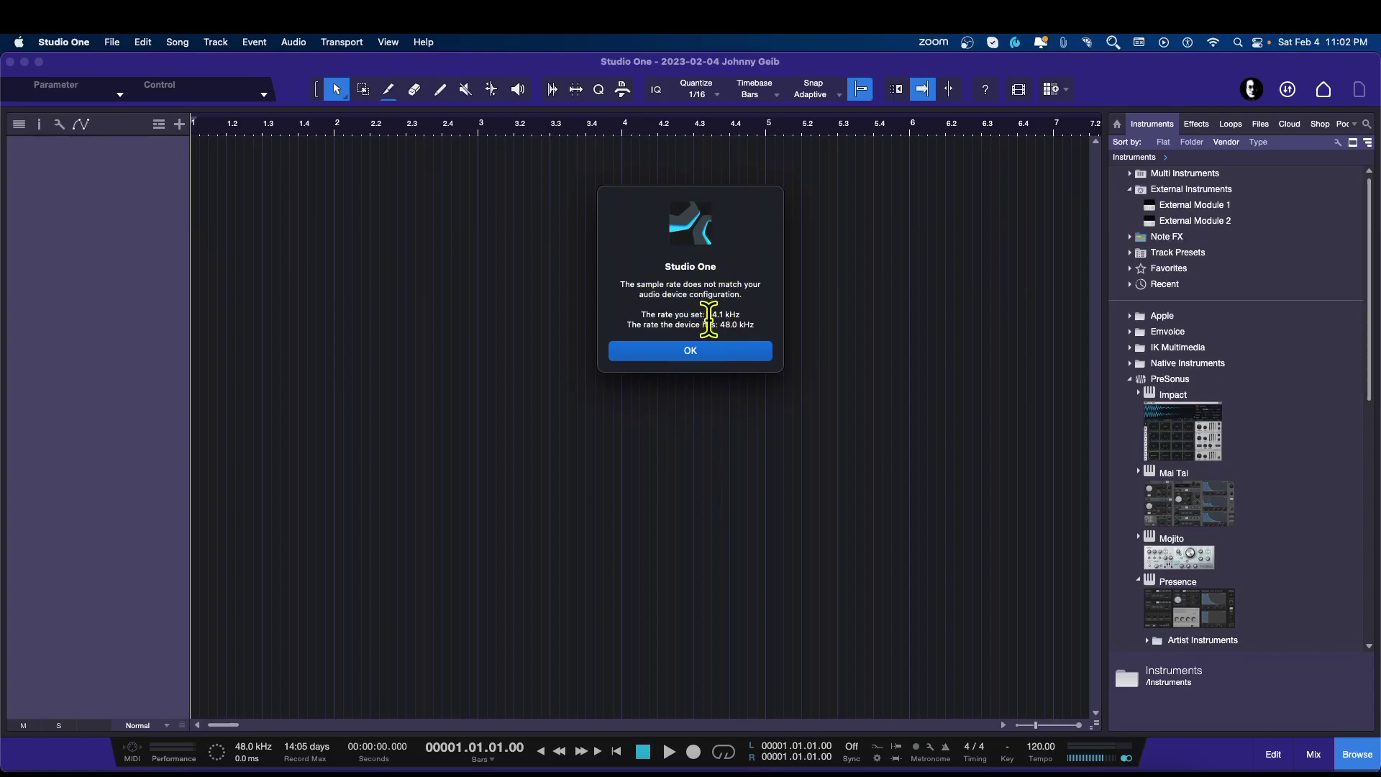
{"action": "left_click", "coordinate": [696, 367]}
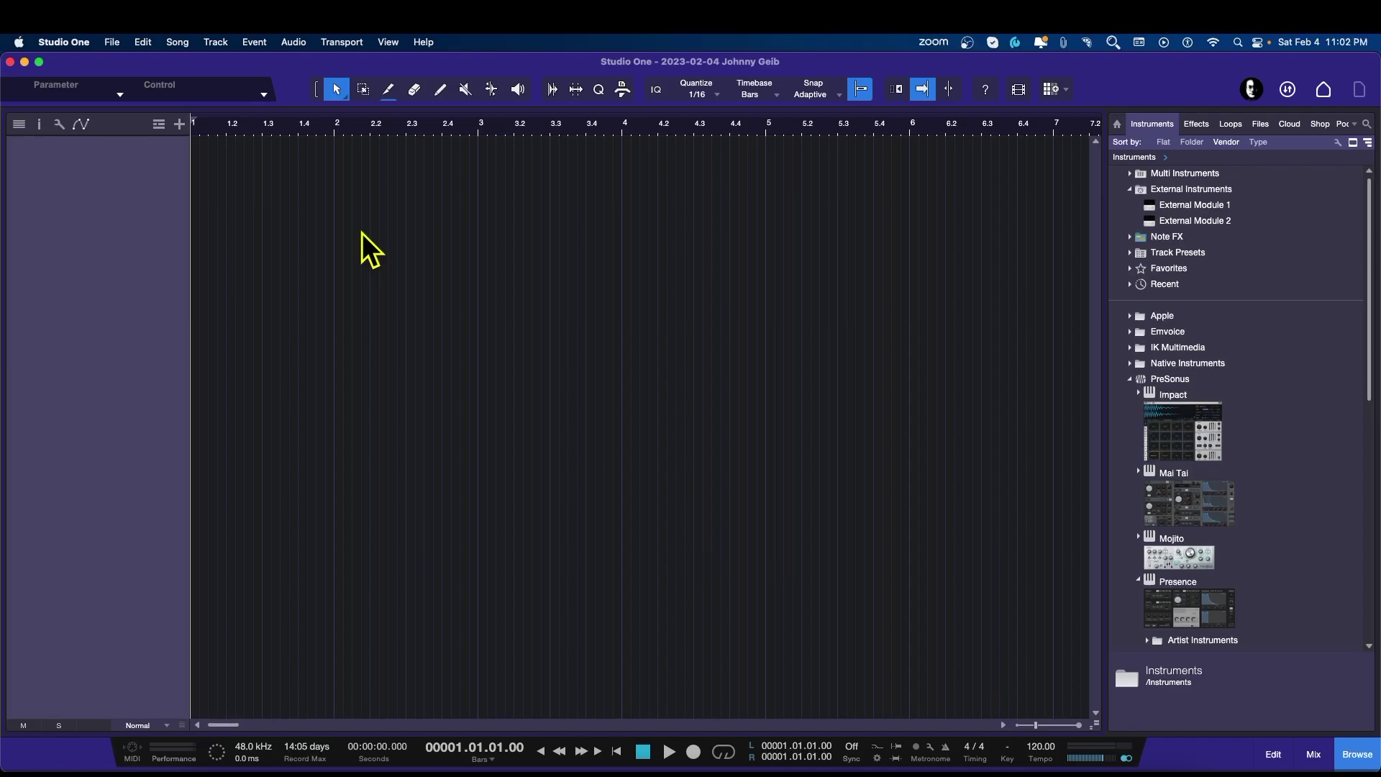
Open the song's Song Setup from Preferences and reposition the window.
{"action": "left_click", "coordinate": [74, 48]}
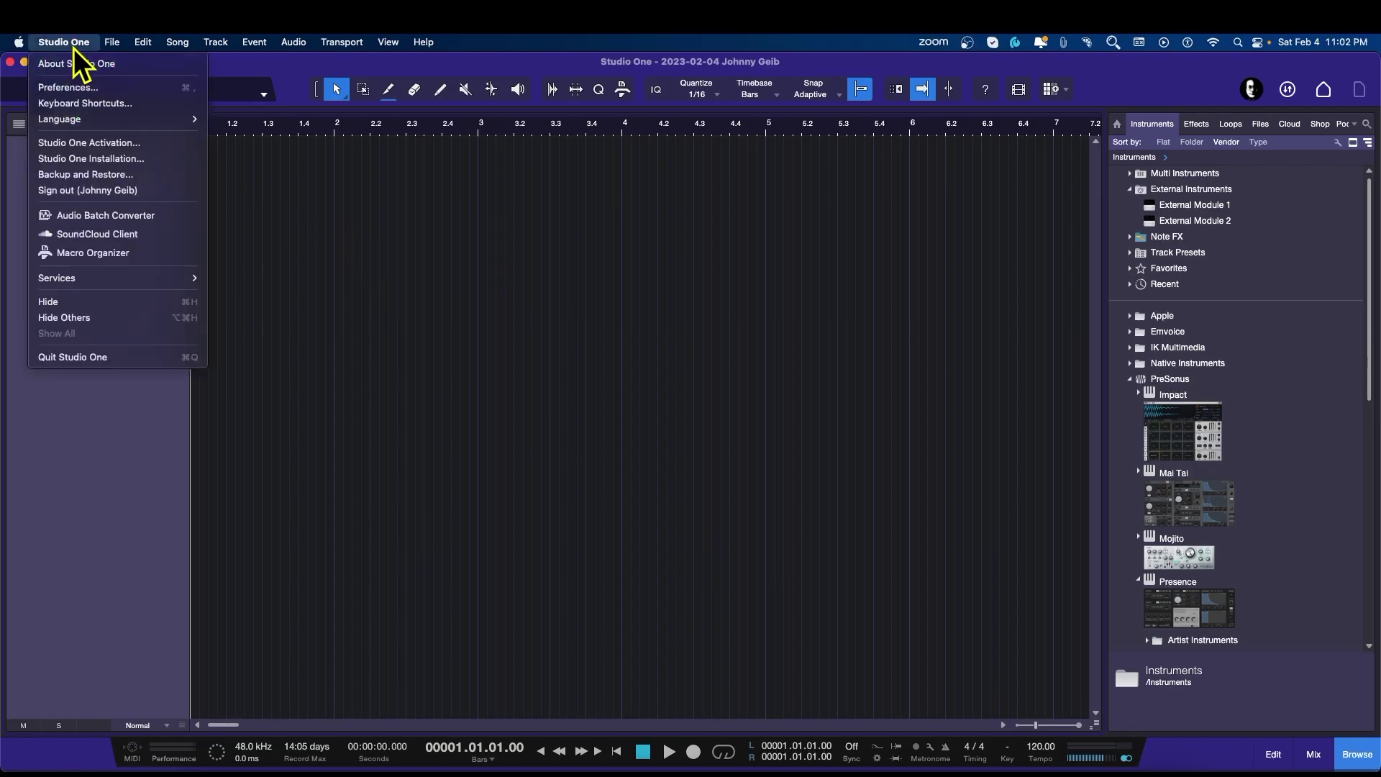
{"action": "left_click", "coordinate": [66, 87]}
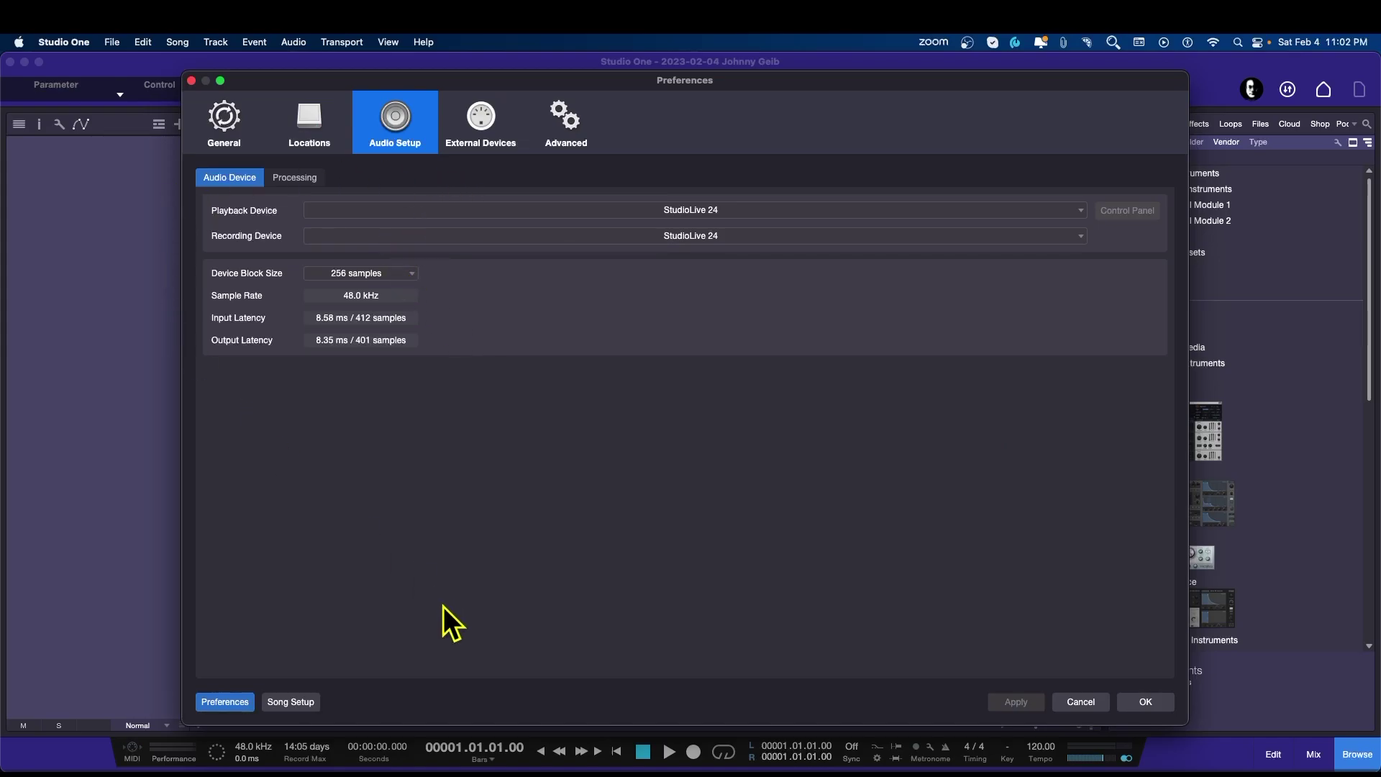
{"action": "left_click", "coordinate": [290, 703]}
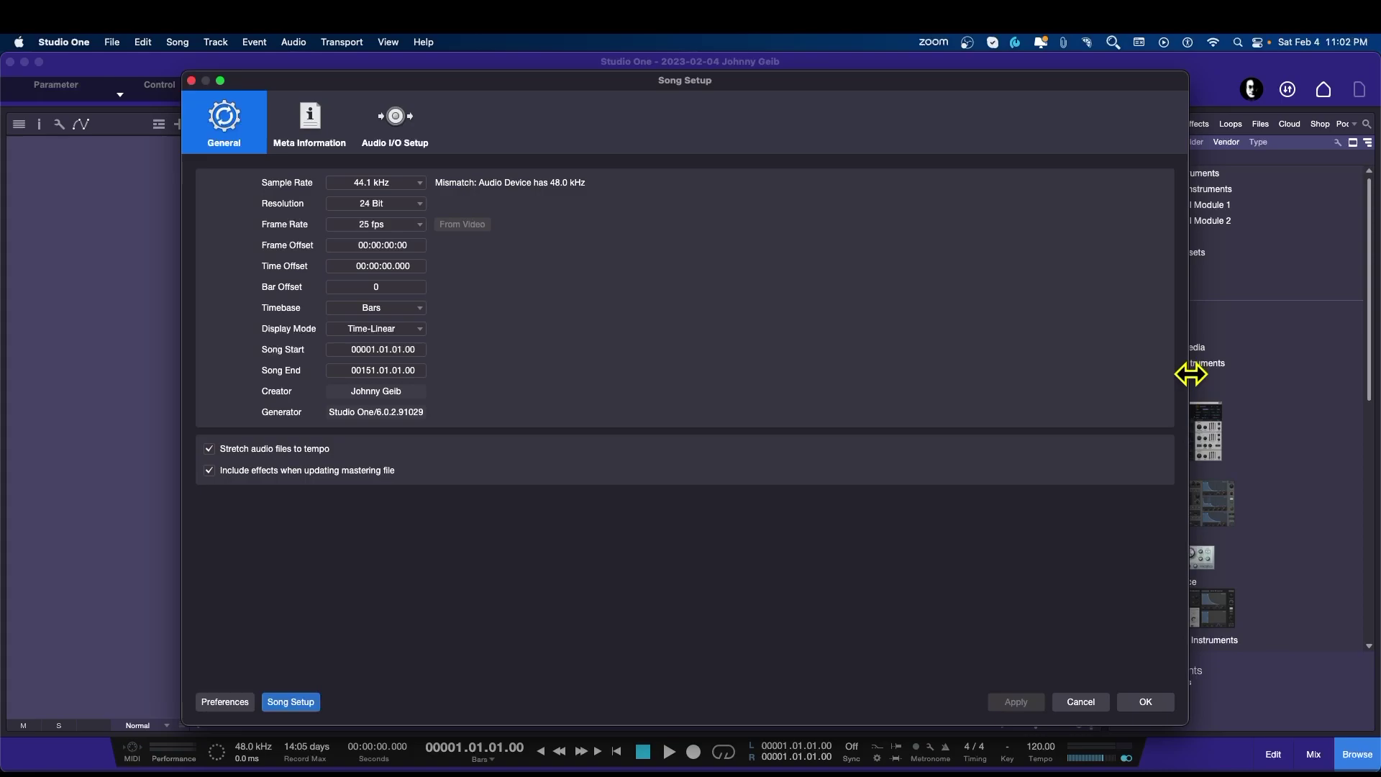
{"action": "left_click_drag", "start_coordinate": [1188, 370], "coordinate": [808, 355]}
{"action": "left_click_drag", "start_coordinate": [623, 87], "coordinate": [789, 88]}
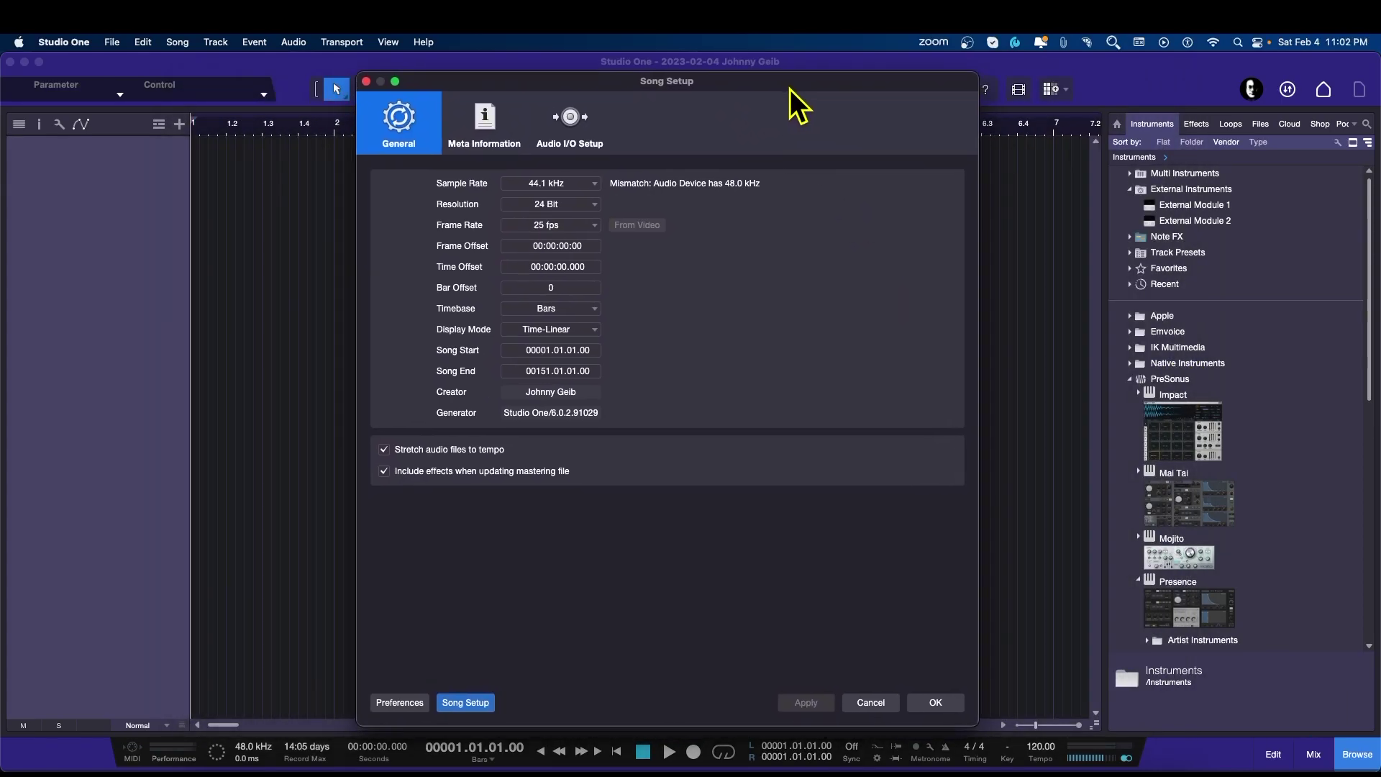
Set the song sample rate to 48.0 kHz, keeping the 25 fps frame rate.
{"action": "left_click", "coordinate": [580, 189]}
{"action": "left_click", "coordinate": [562, 211]}
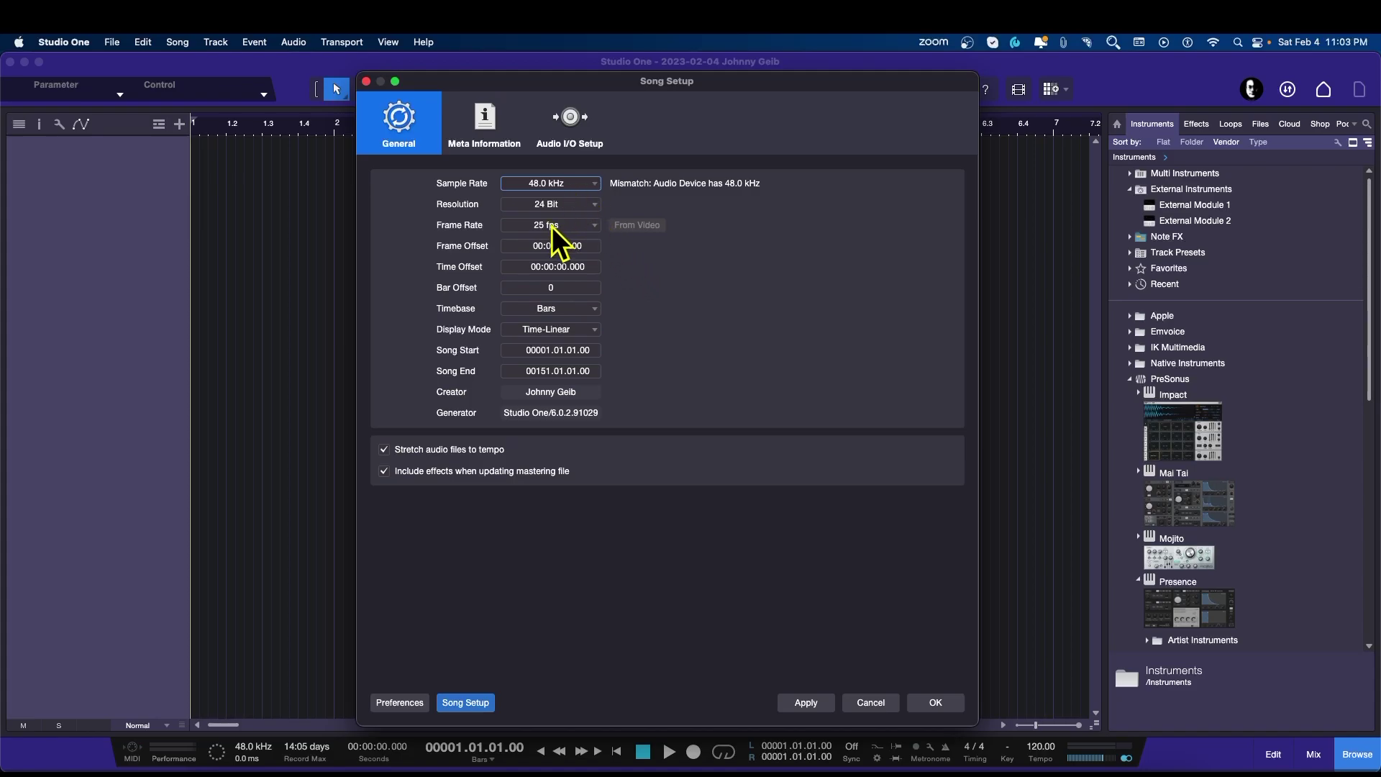
{"action": "left_click", "coordinate": [585, 226]}
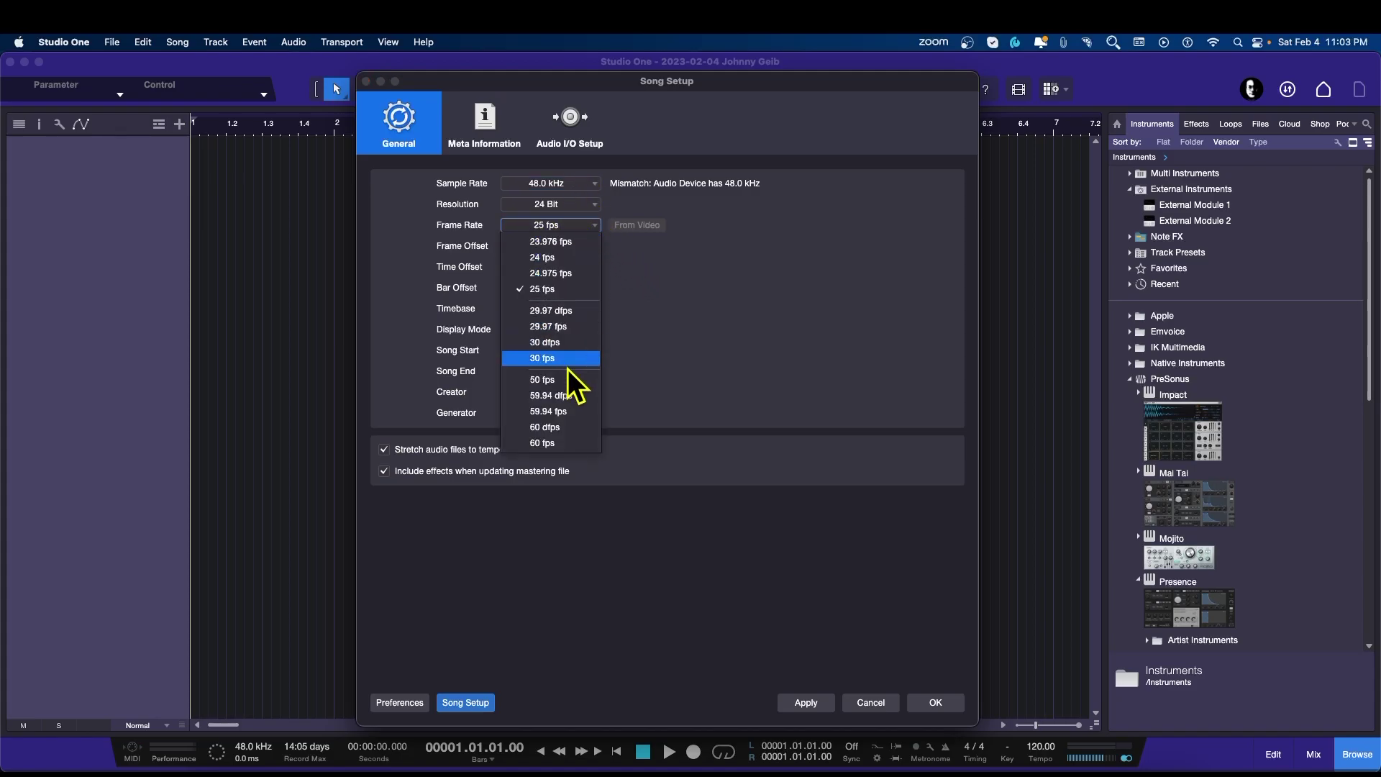
{"action": "left_click", "coordinate": [718, 285]}
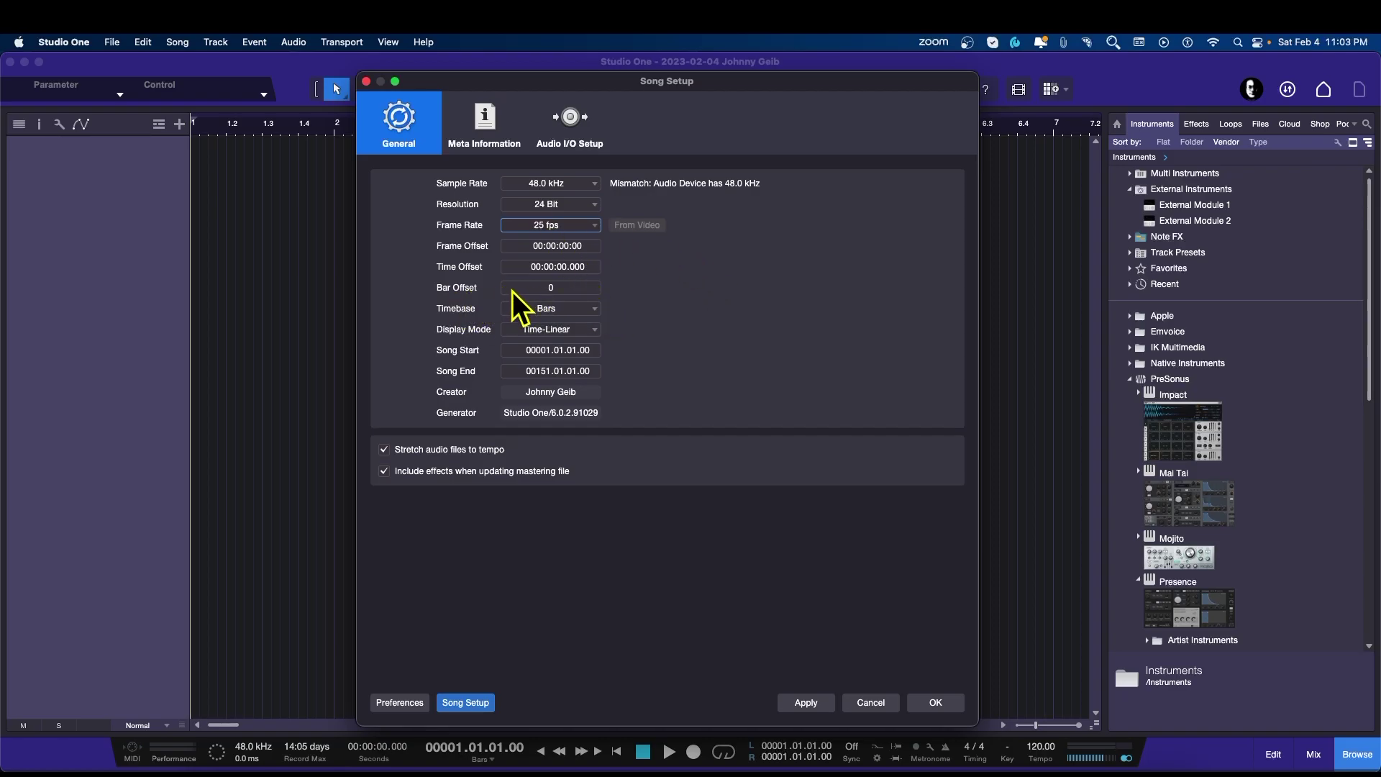
Apply the new 48.0 kHz song settings with the -1 bar offset.
{"action": "left_click_drag", "start_coordinate": [754, 103], "coordinate": [903, 143]}
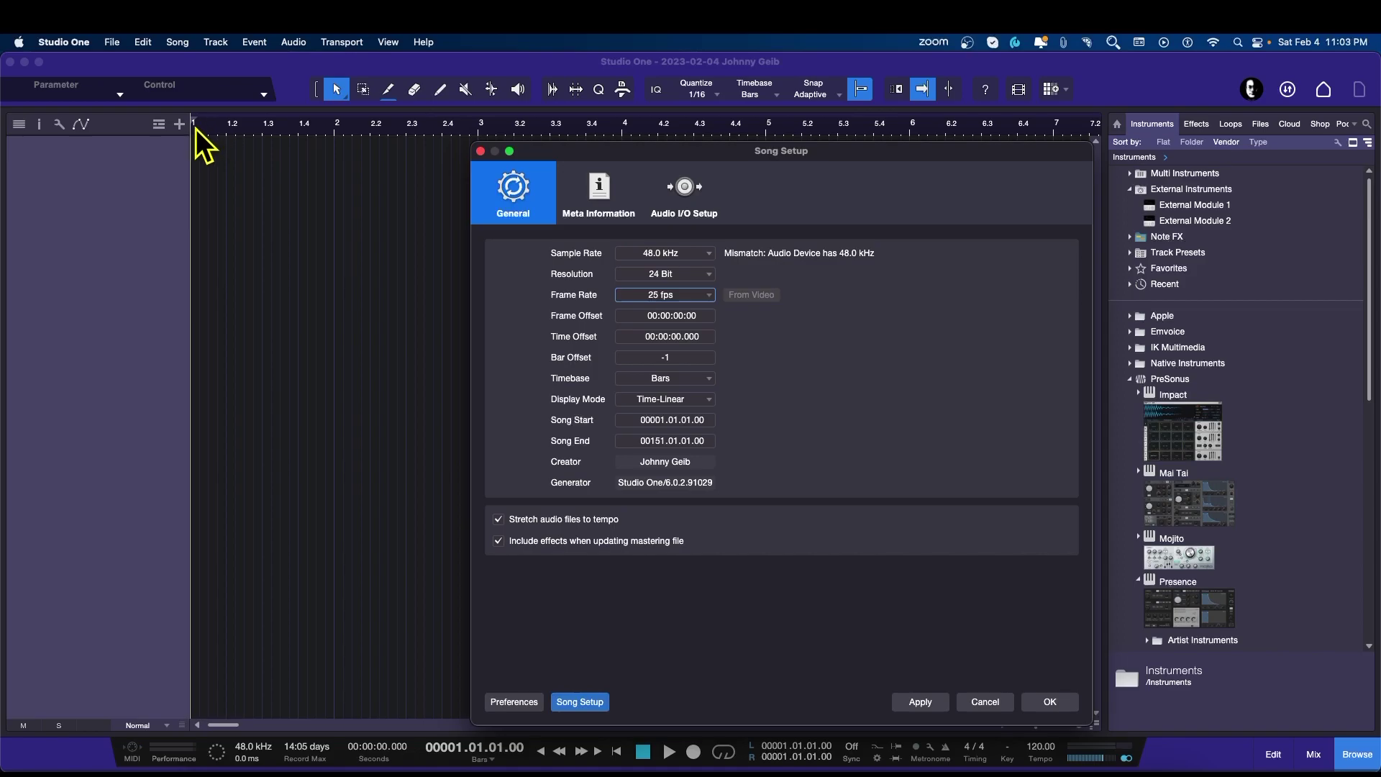
{"action": "left_click", "coordinate": [921, 702]}
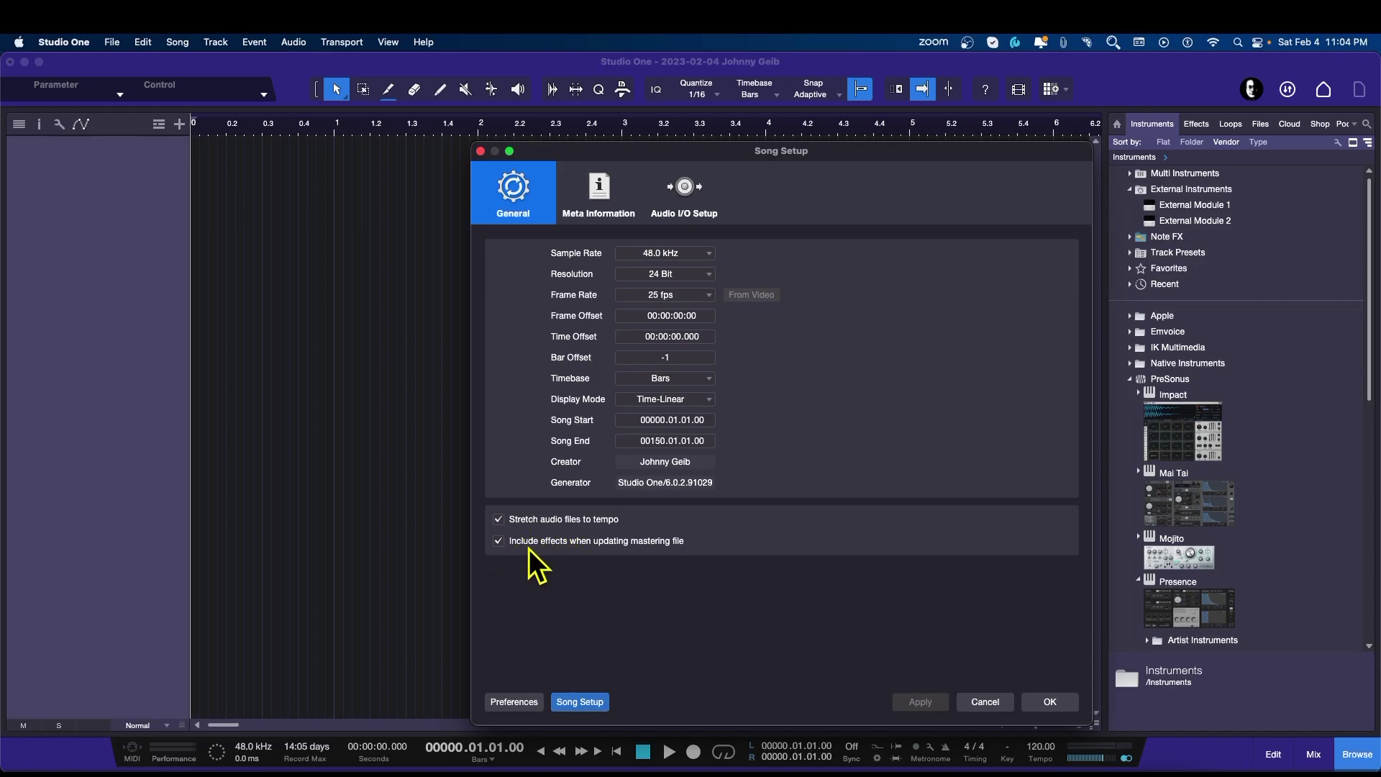
Show the Meta Information page with artist, genre, year and artwork, and widen the dialog.
{"action": "left_click", "coordinate": [600, 188]}
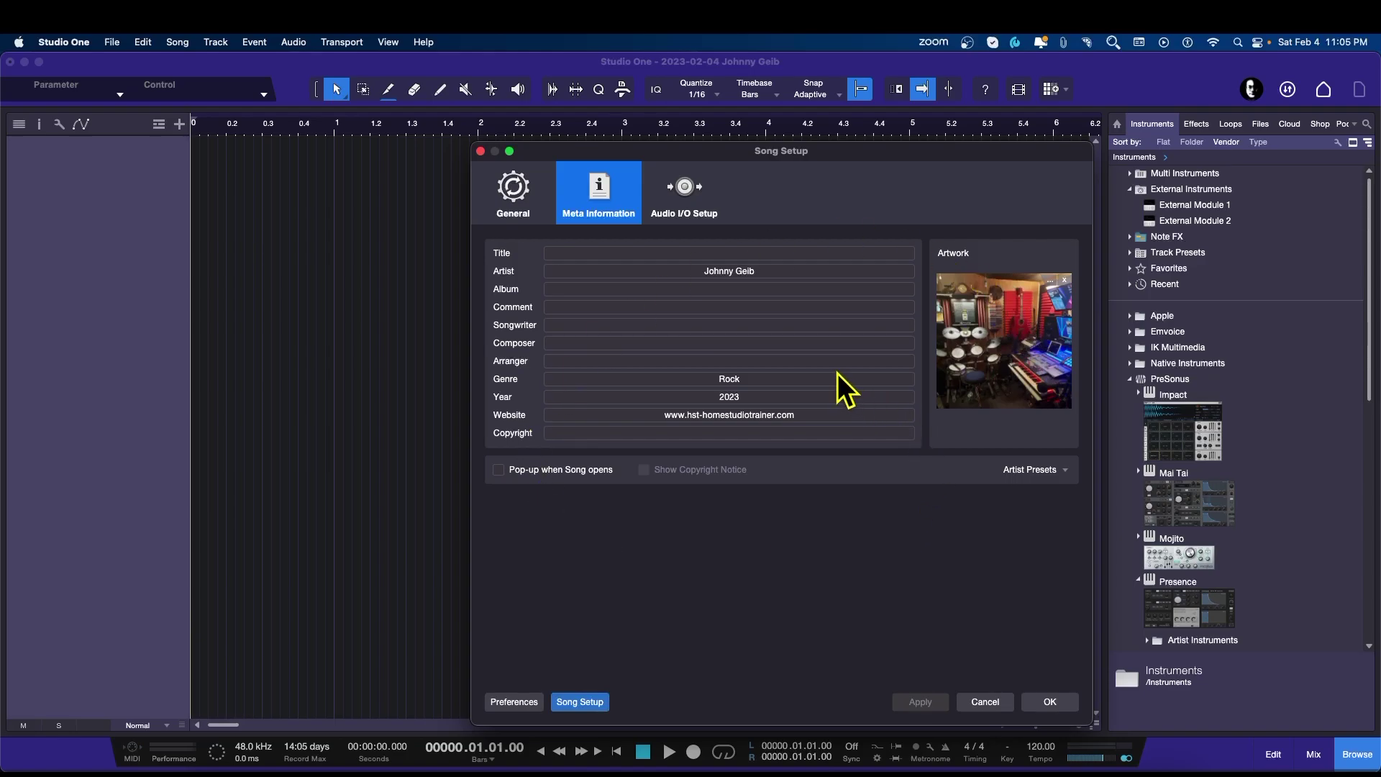
{"action": "left_click_drag", "start_coordinate": [469, 318], "coordinate": [327, 312]}
In Audio I/O Setup, select Input 1 through stereo in 2 and remove all ten inputs.
{"action": "left_click", "coordinate": [544, 196]}
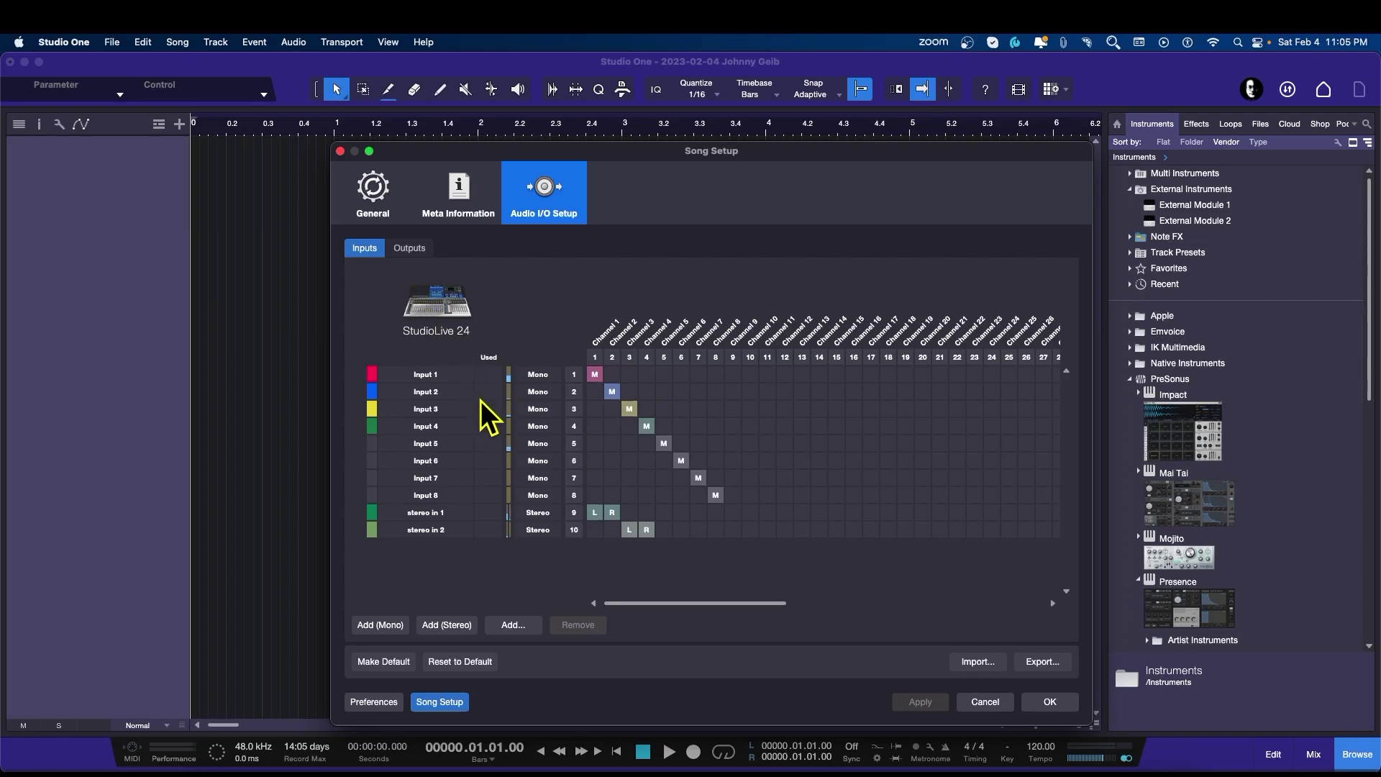
{"action": "left_click", "coordinate": [463, 374]}
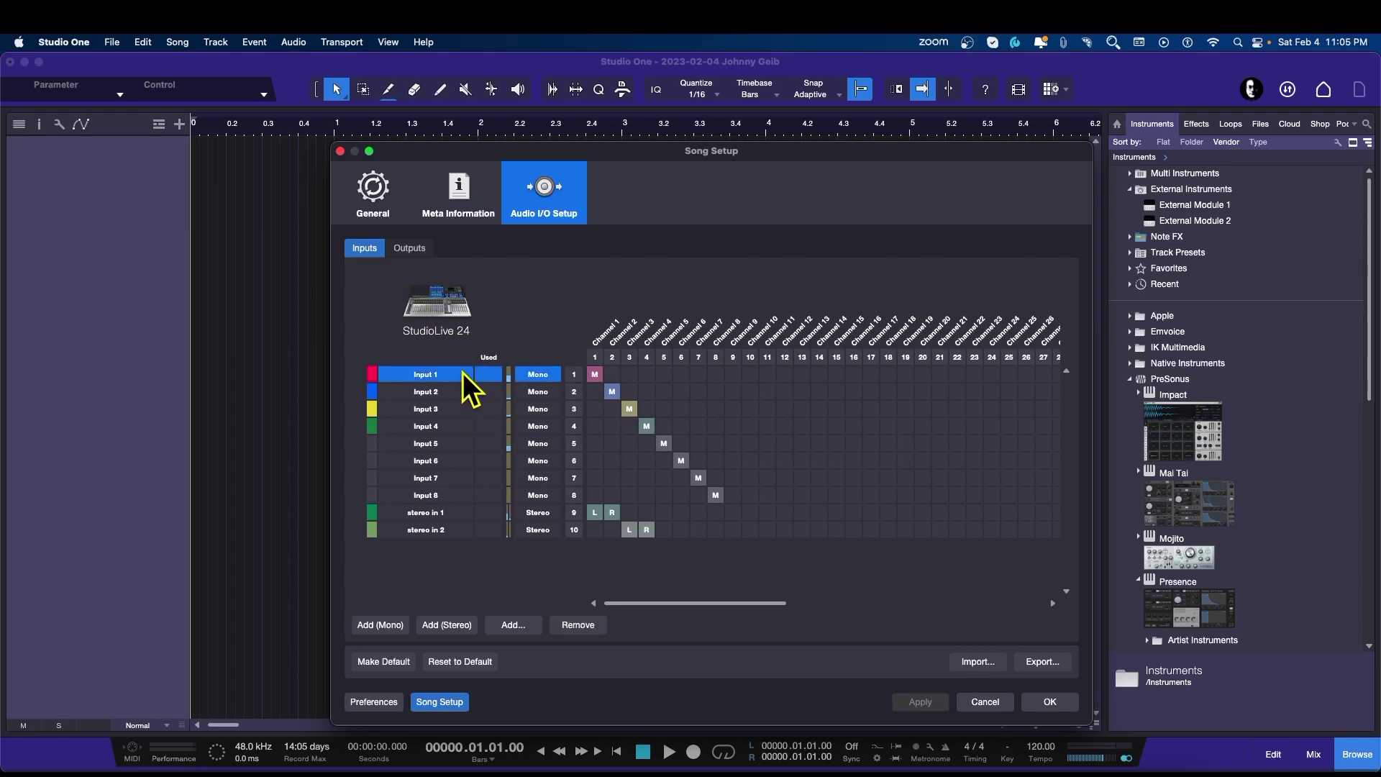
{"action": "left_click", "coordinate": [469, 533], "text": "shift"}
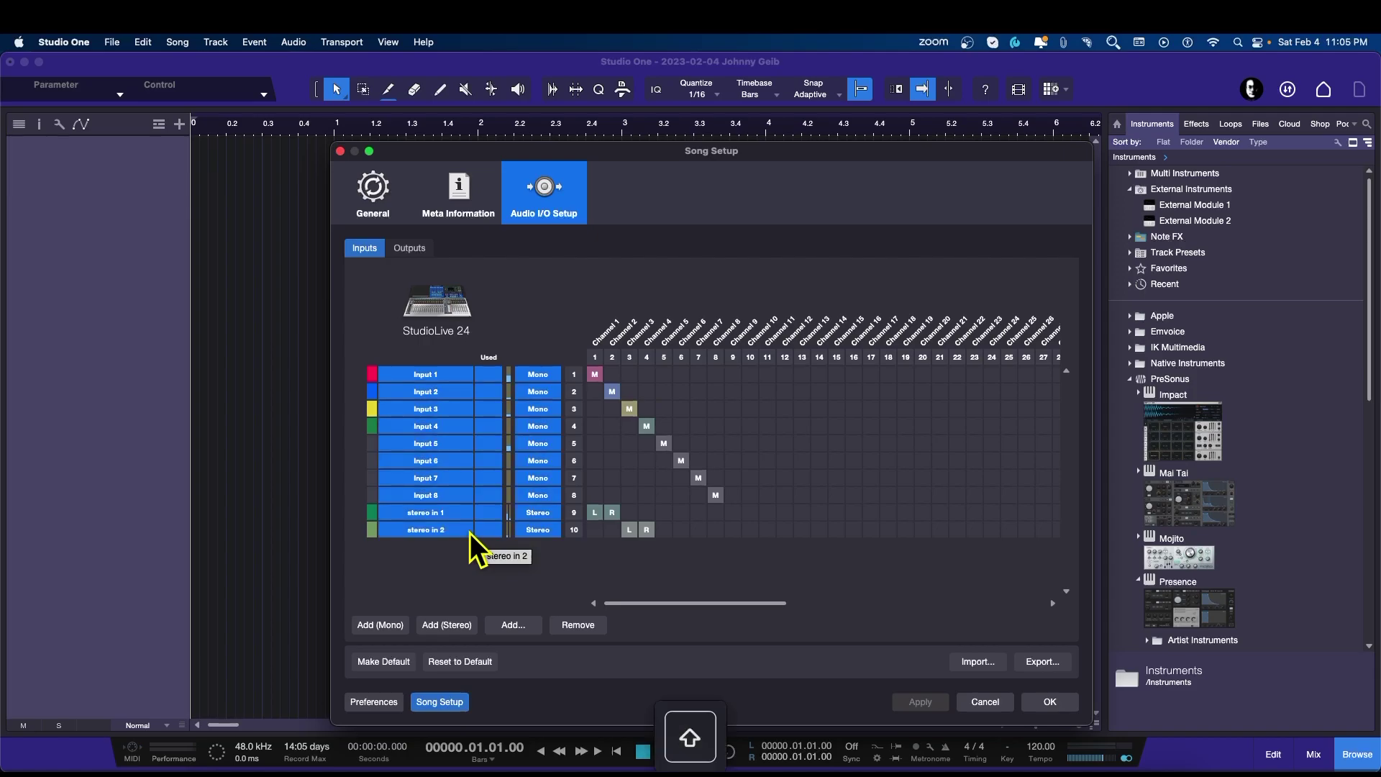
{"action": "left_click", "coordinate": [578, 625]}
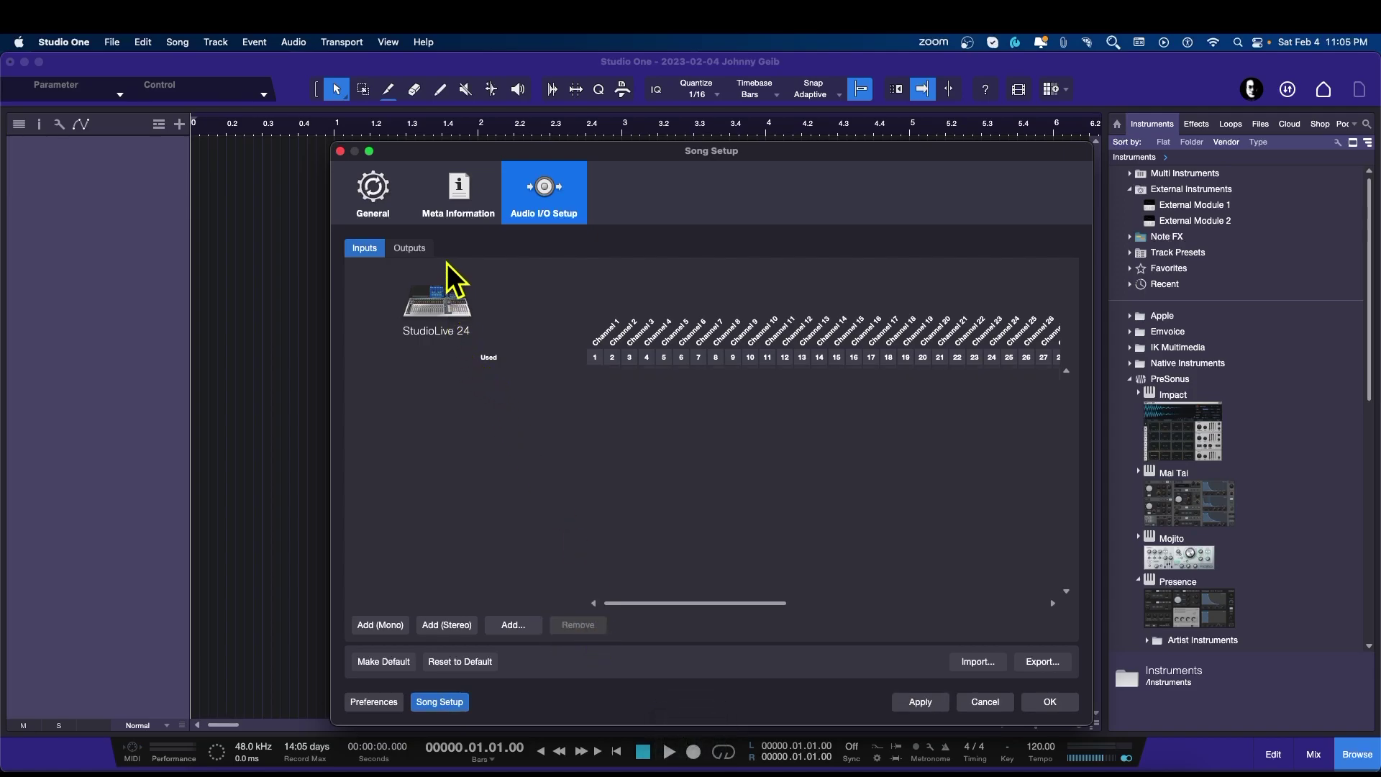
Inspect the Outputs page, scrolling the channel grid to check the single Main stereo output.
{"action": "left_click", "coordinate": [410, 248]}
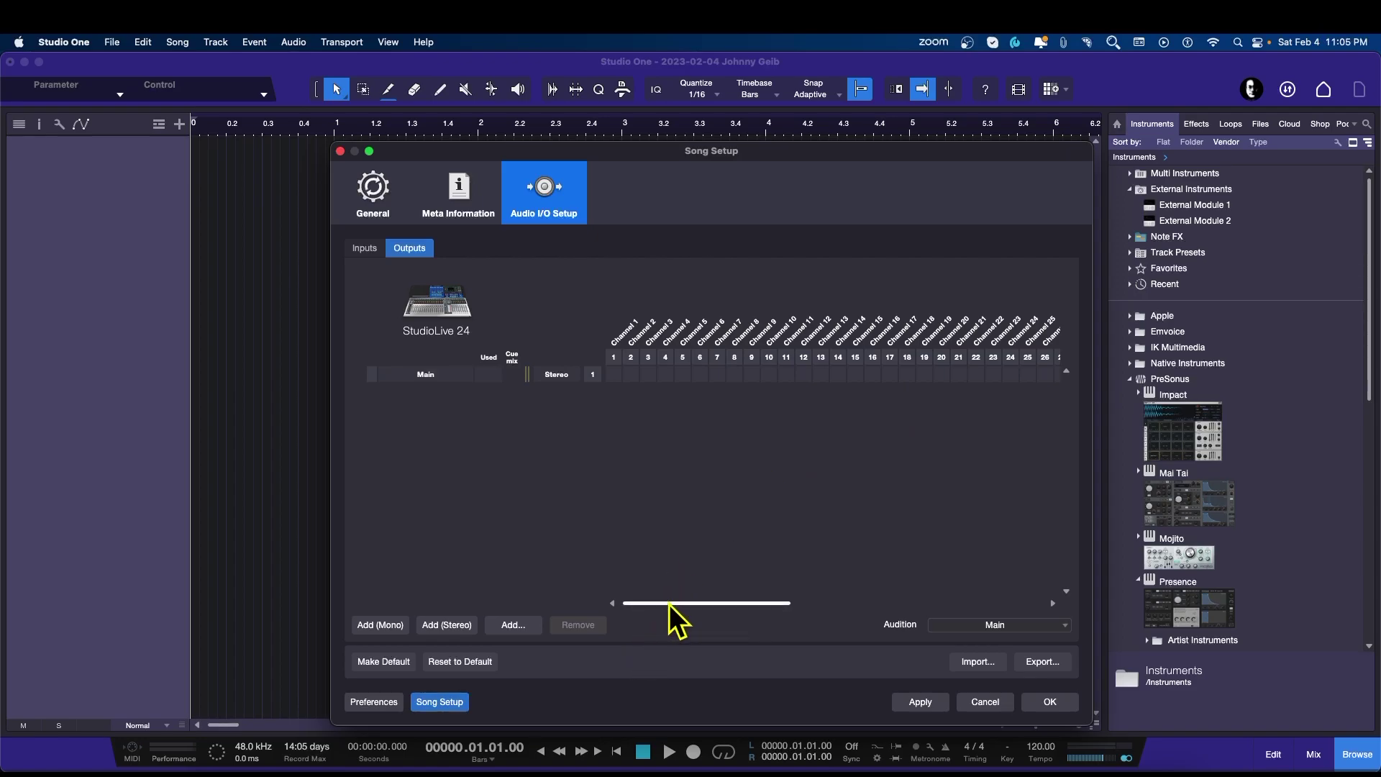
{"action": "left_click_drag", "start_coordinate": [669, 604], "coordinate": [628, 606]}
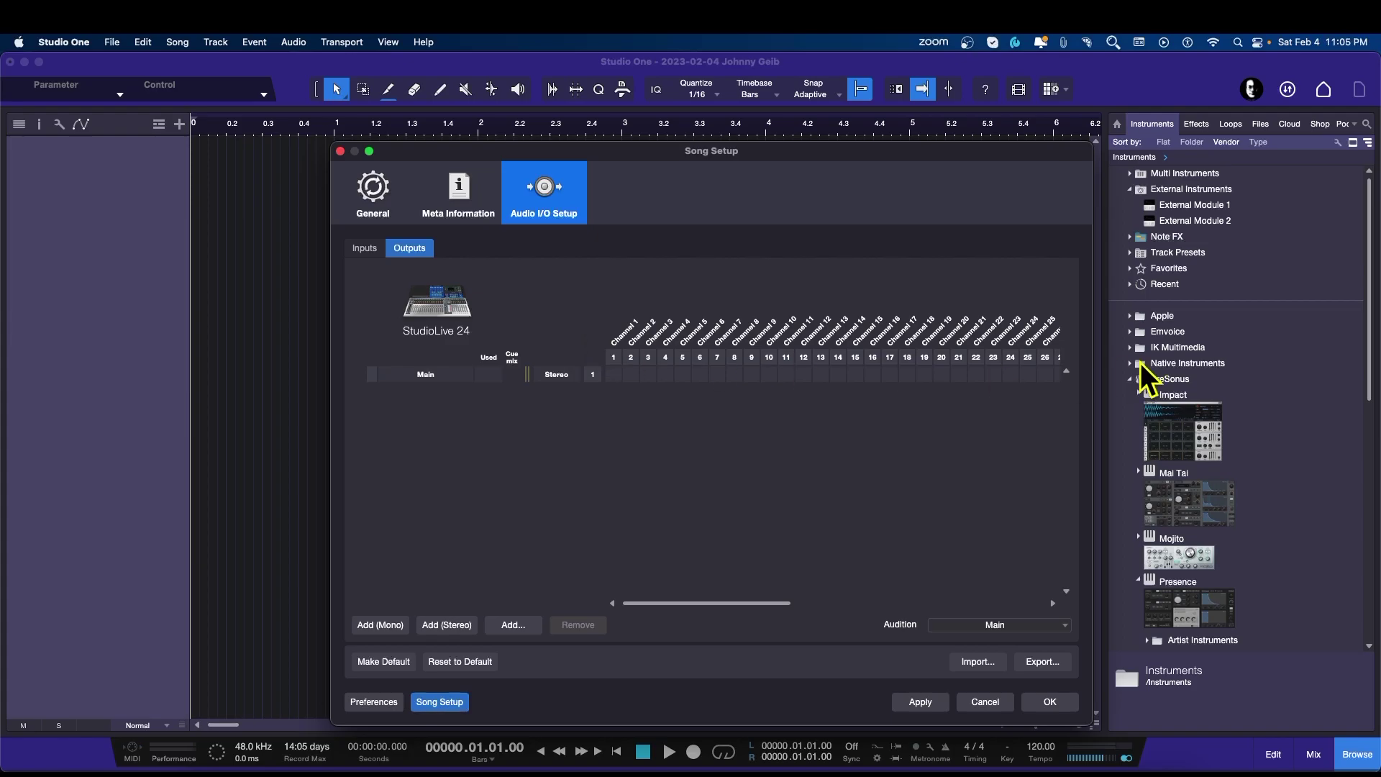
{"action": "left_click_drag", "start_coordinate": [737, 607], "coordinate": [867, 610]}
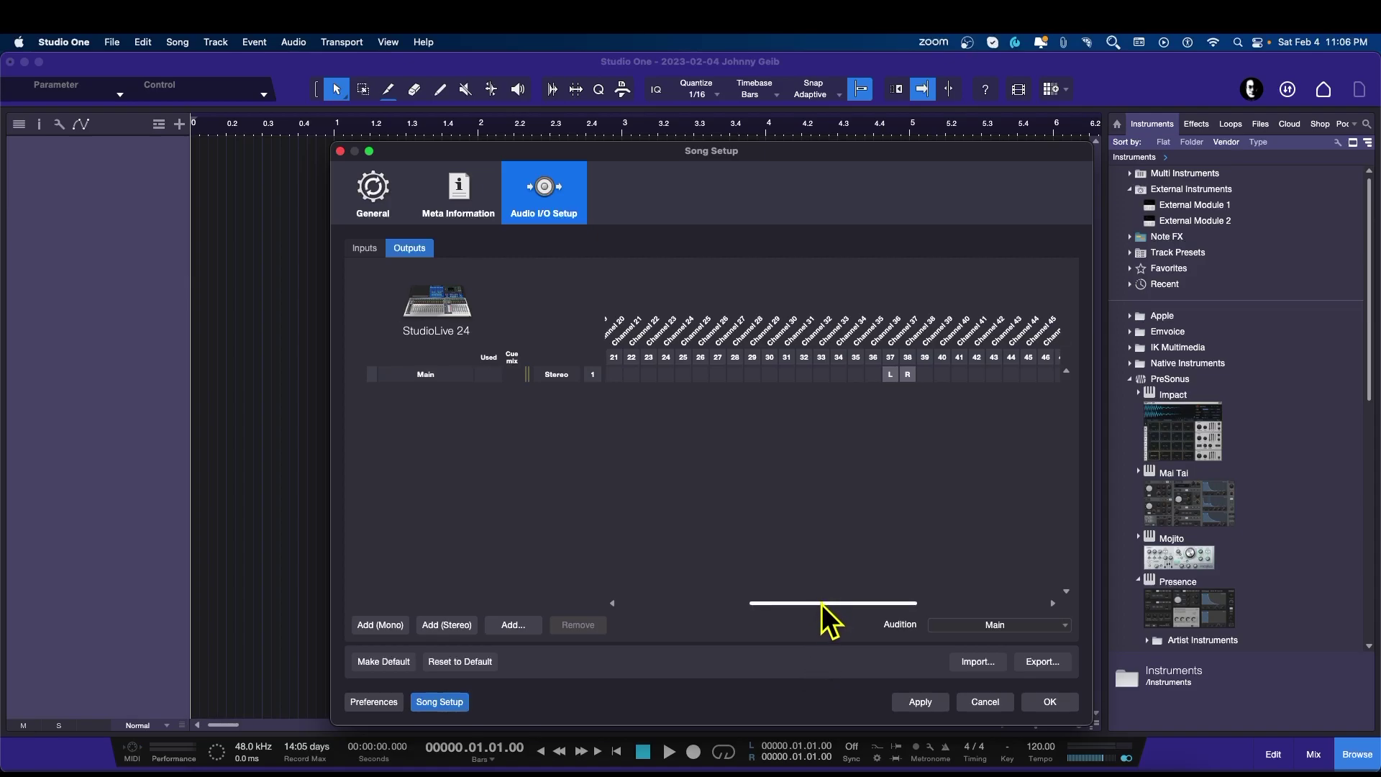
{"action": "left_click_drag", "start_coordinate": [822, 604], "coordinate": [651, 603]}
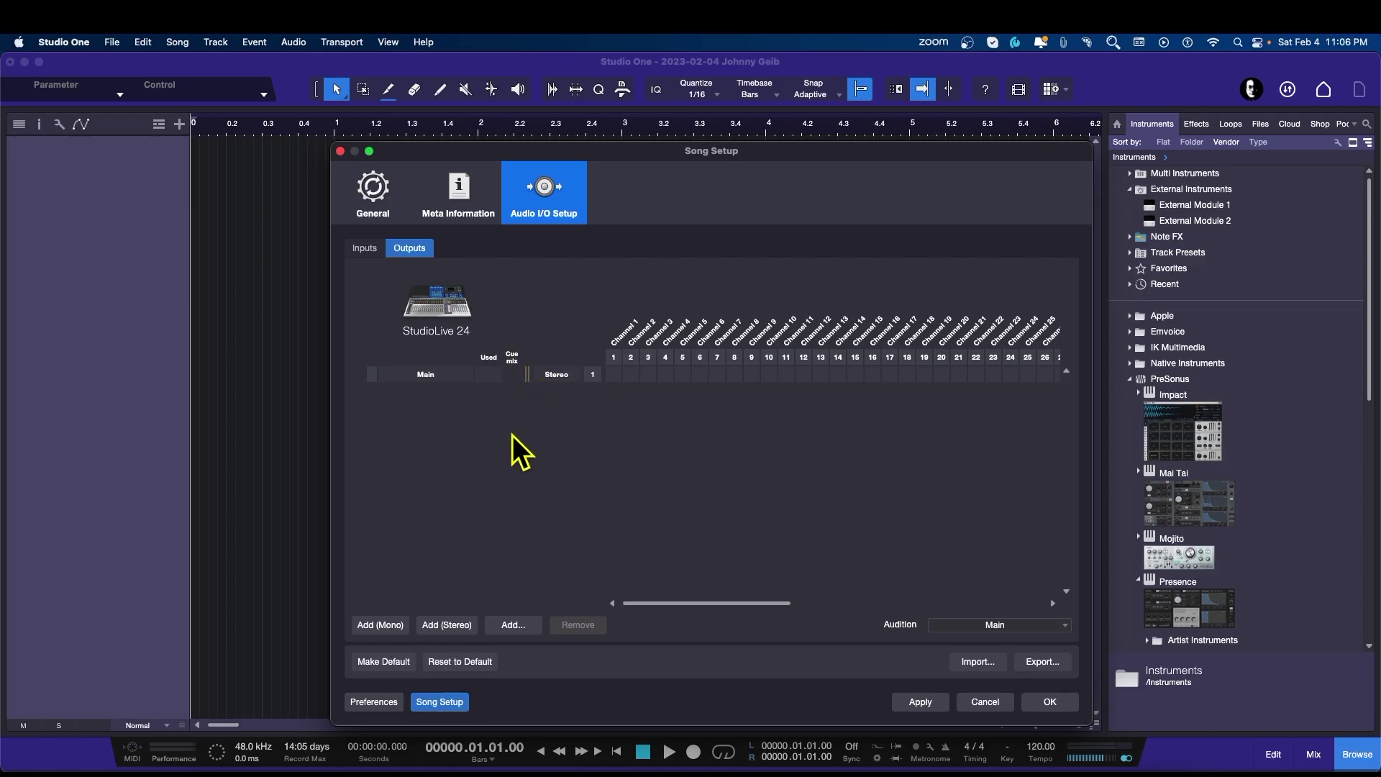
Return to the empty Inputs page and widen Song Setup to show more StudioLive 24 channels.
{"action": "left_click", "coordinate": [366, 250]}
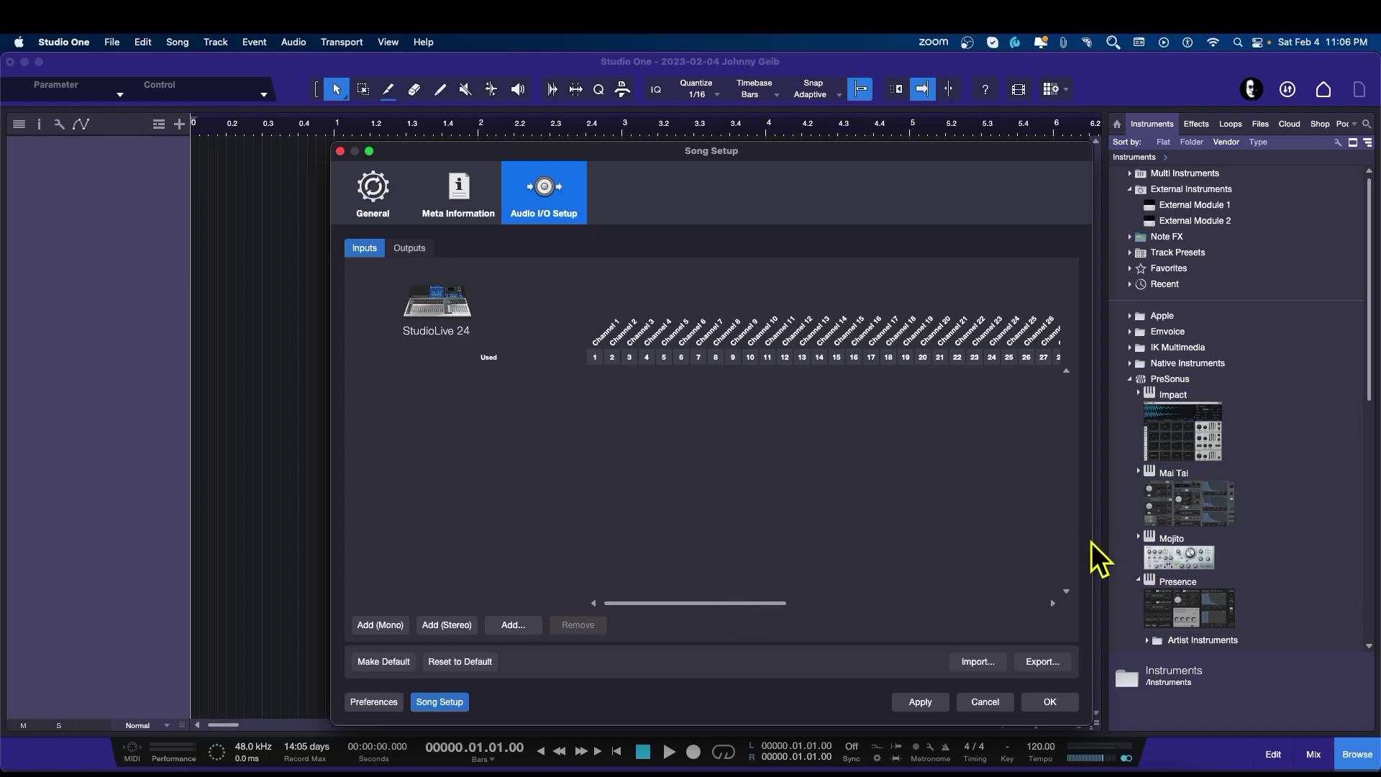
{"action": "left_click_drag", "start_coordinate": [1092, 542], "coordinate": [1292, 546]}
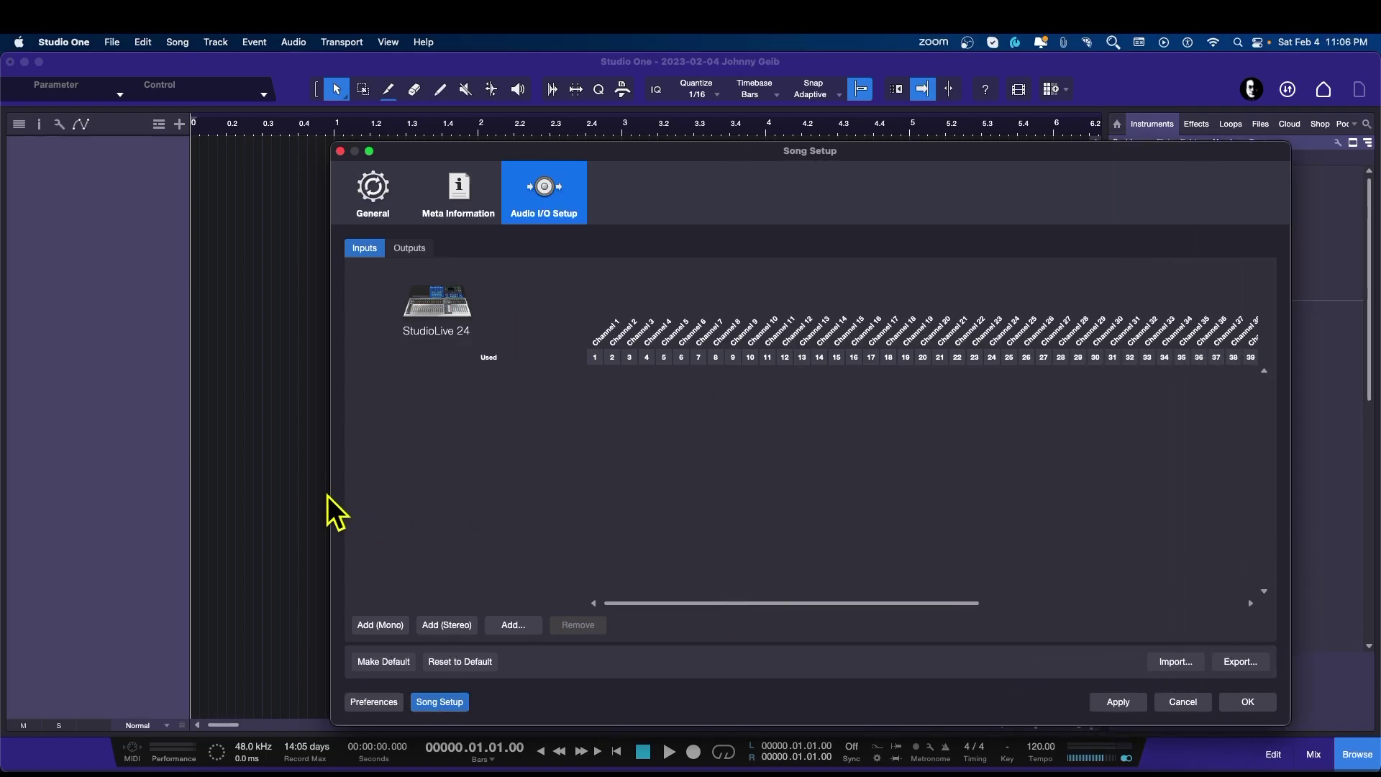
{"action": "left_click_drag", "start_coordinate": [332, 484], "coordinate": [219, 469]}
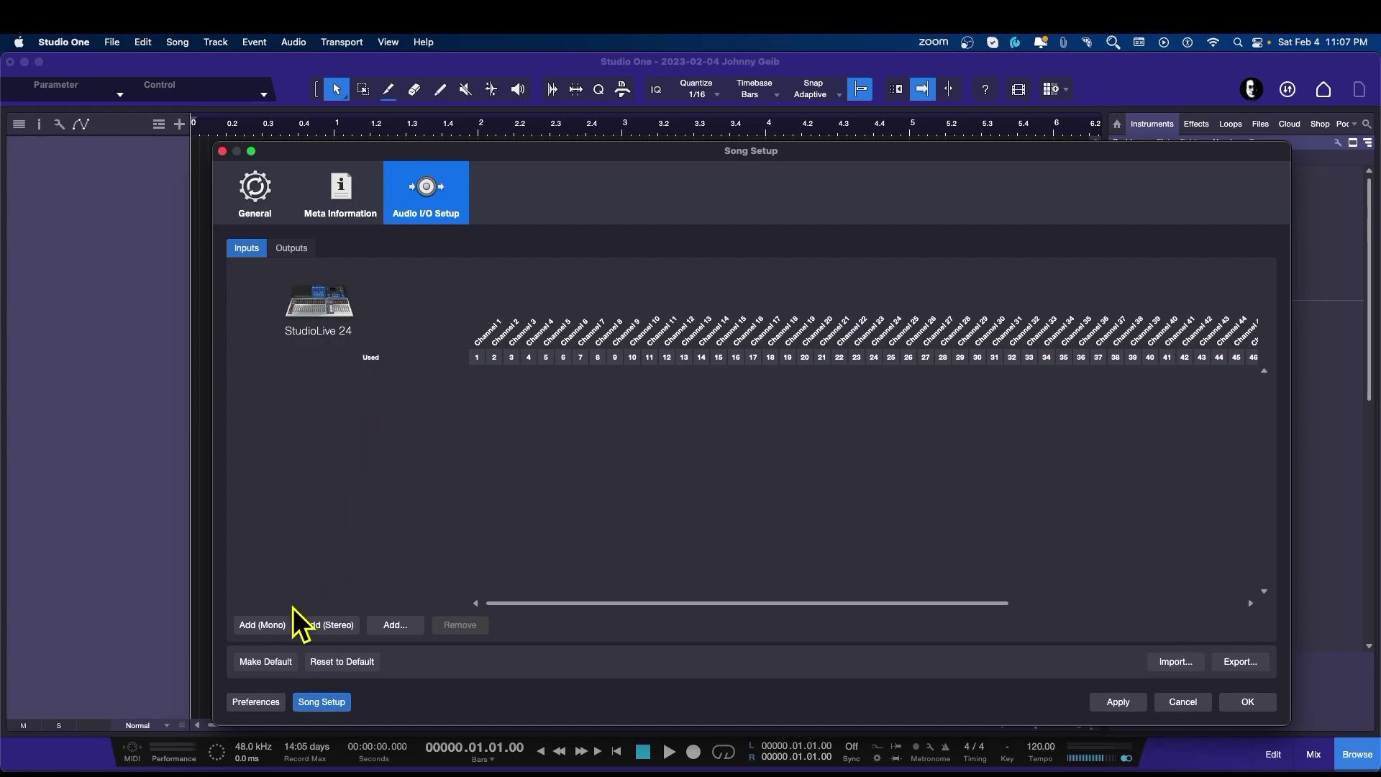
Add eight mono inputs on channels 1–8, then stereo Input 9 and Input 10.
{"action": "left_click", "coordinate": [265, 625]}
{"action": "left_click", "coordinate": [265, 625]}
{"action": "left_click", "coordinate": [265, 625]}
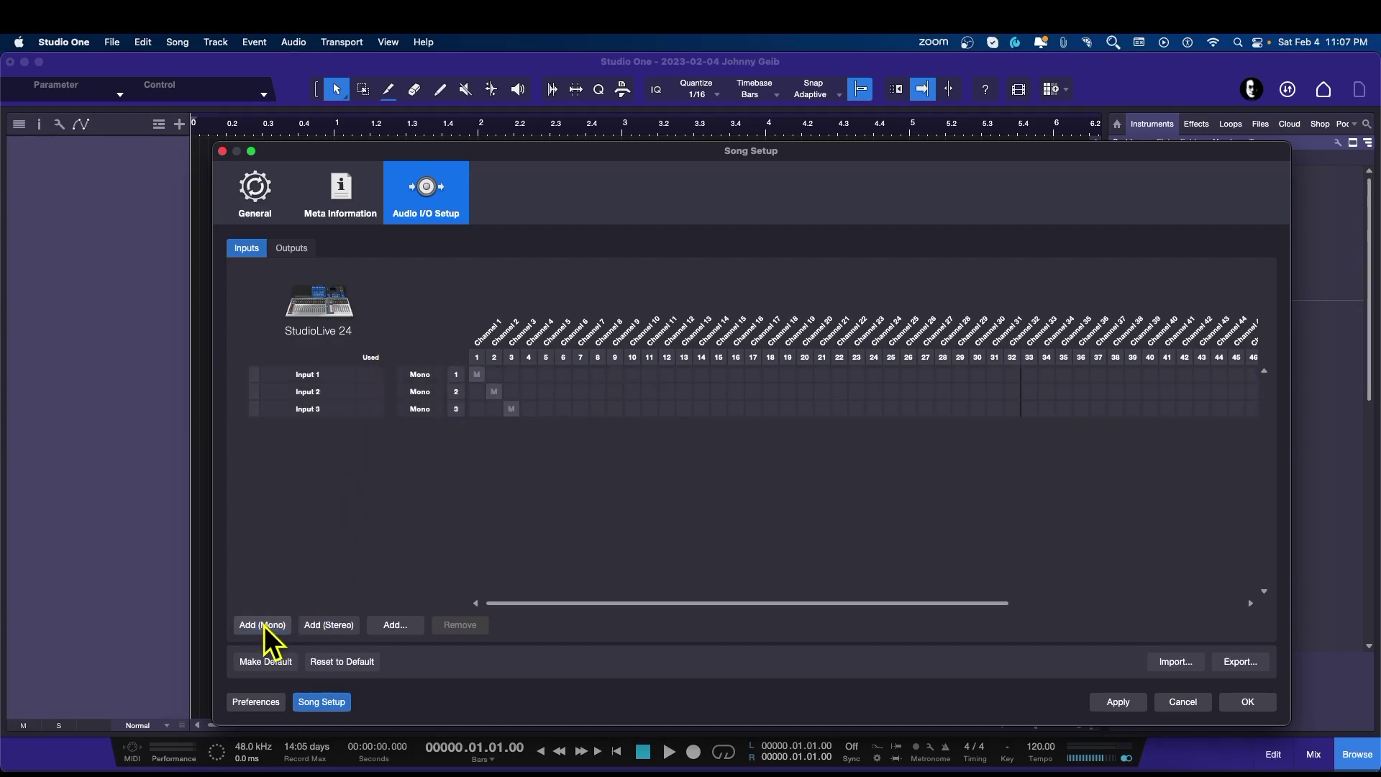
{"action": "left_click", "coordinate": [265, 625]}
{"action": "left_click", "coordinate": [264, 625]}
{"action": "left_click", "coordinate": [264, 625]}
{"action": "left_click", "coordinate": [265, 625]}
{"action": "left_click", "coordinate": [267, 626]}
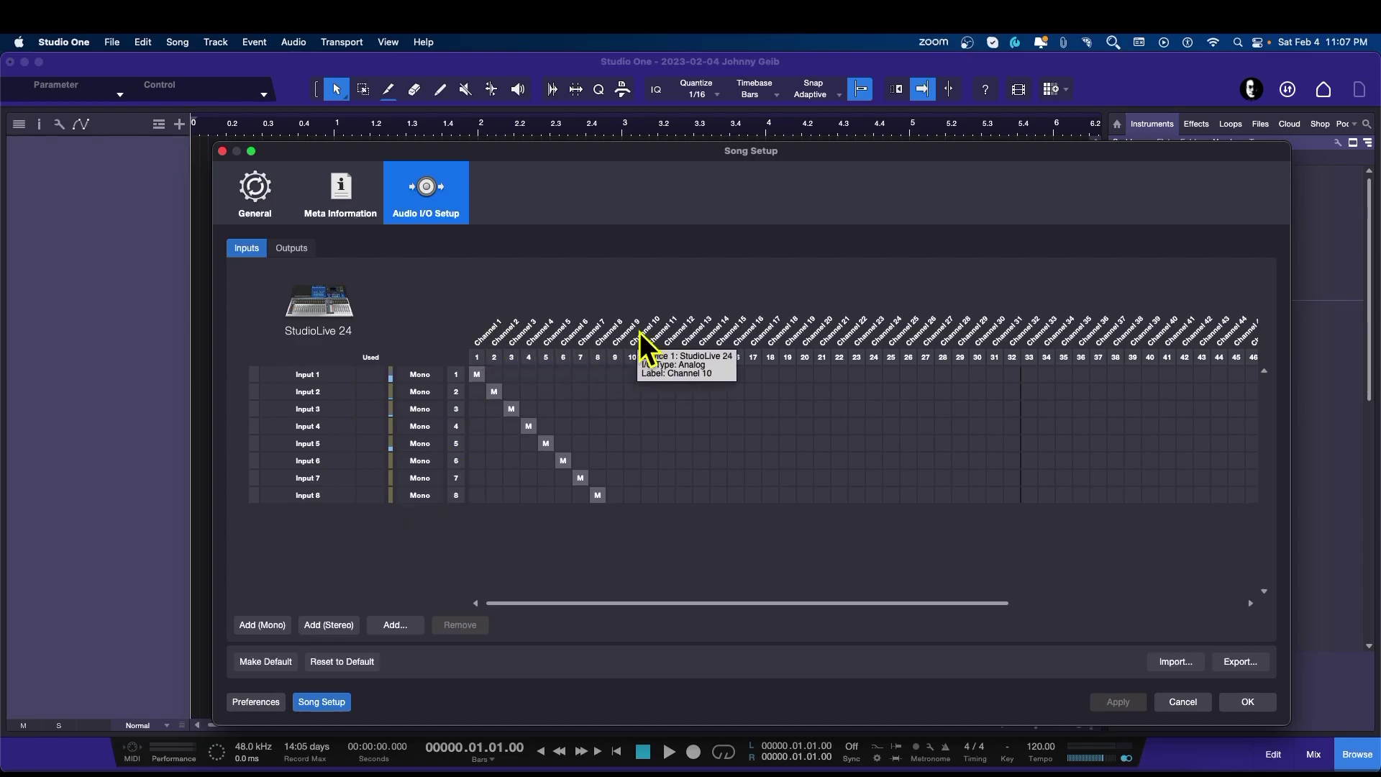
{"action": "left_click", "coordinate": [332, 630]}
{"action": "left_click", "coordinate": [335, 625]}
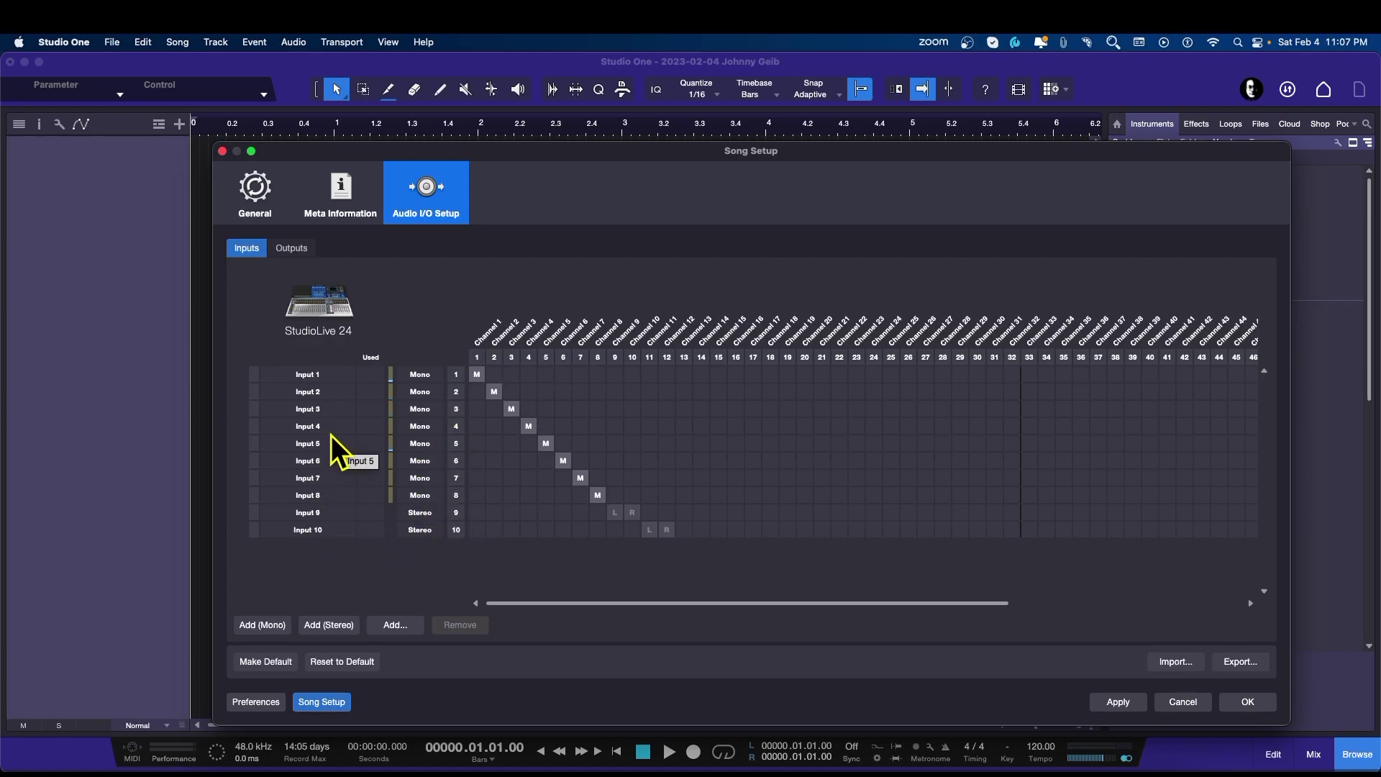
Rename Input 9 to 'Stereo 1' and Input 10 to 'Stereo 2'.
{"action": "left_click", "coordinate": [310, 513]}
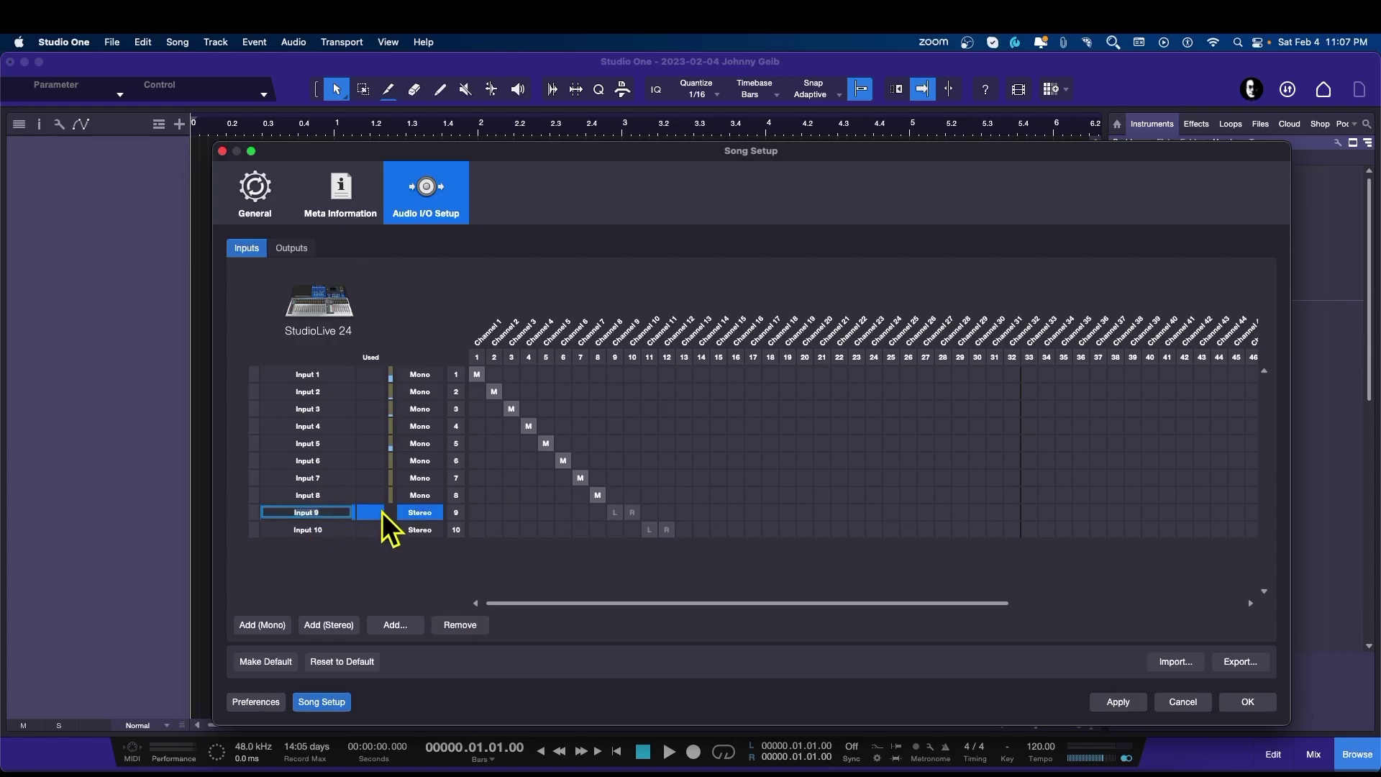
{"action": "type", "text": "Stere"}
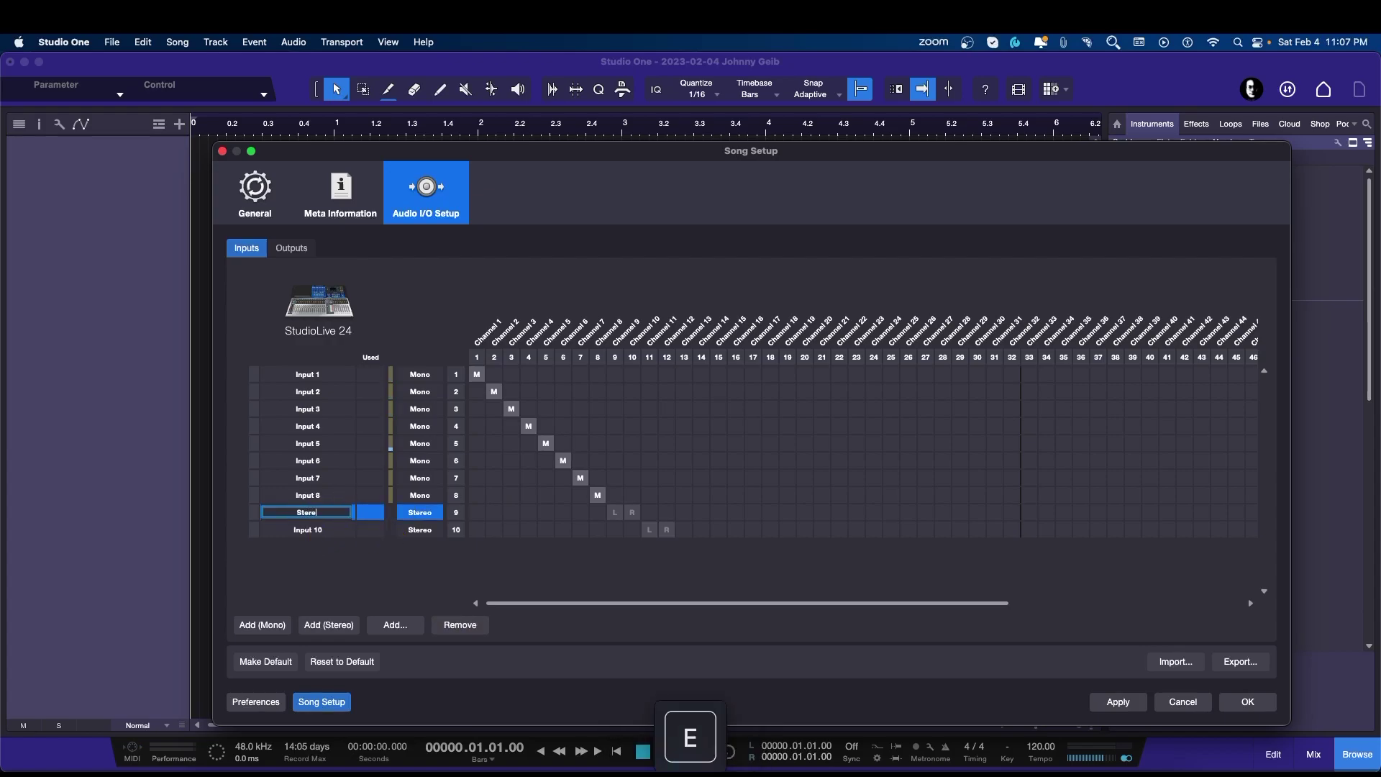
{"action": "type", "text": "o 1"}
{"action": "key", "text": "Return"}
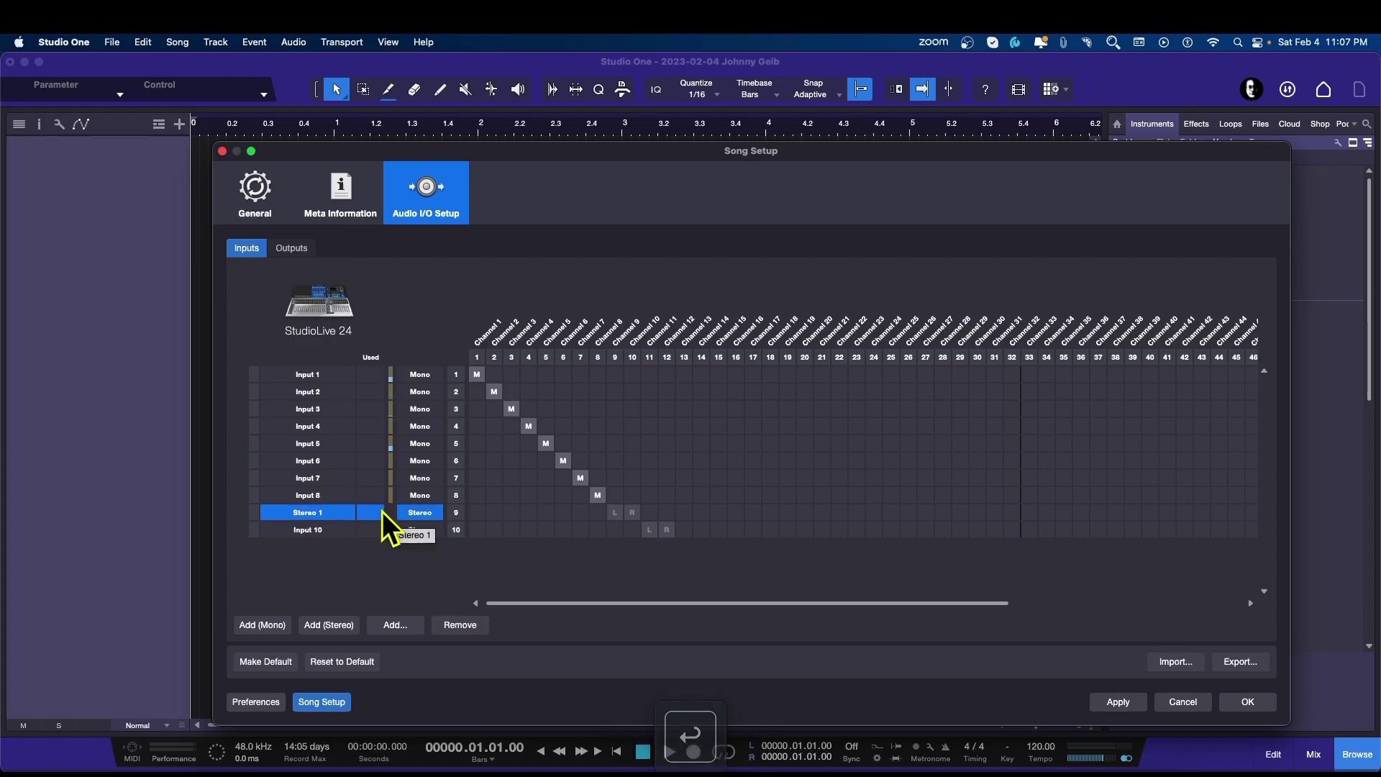
{"action": "left_click", "coordinate": [312, 531]}
{"action": "type", "text": "S"}
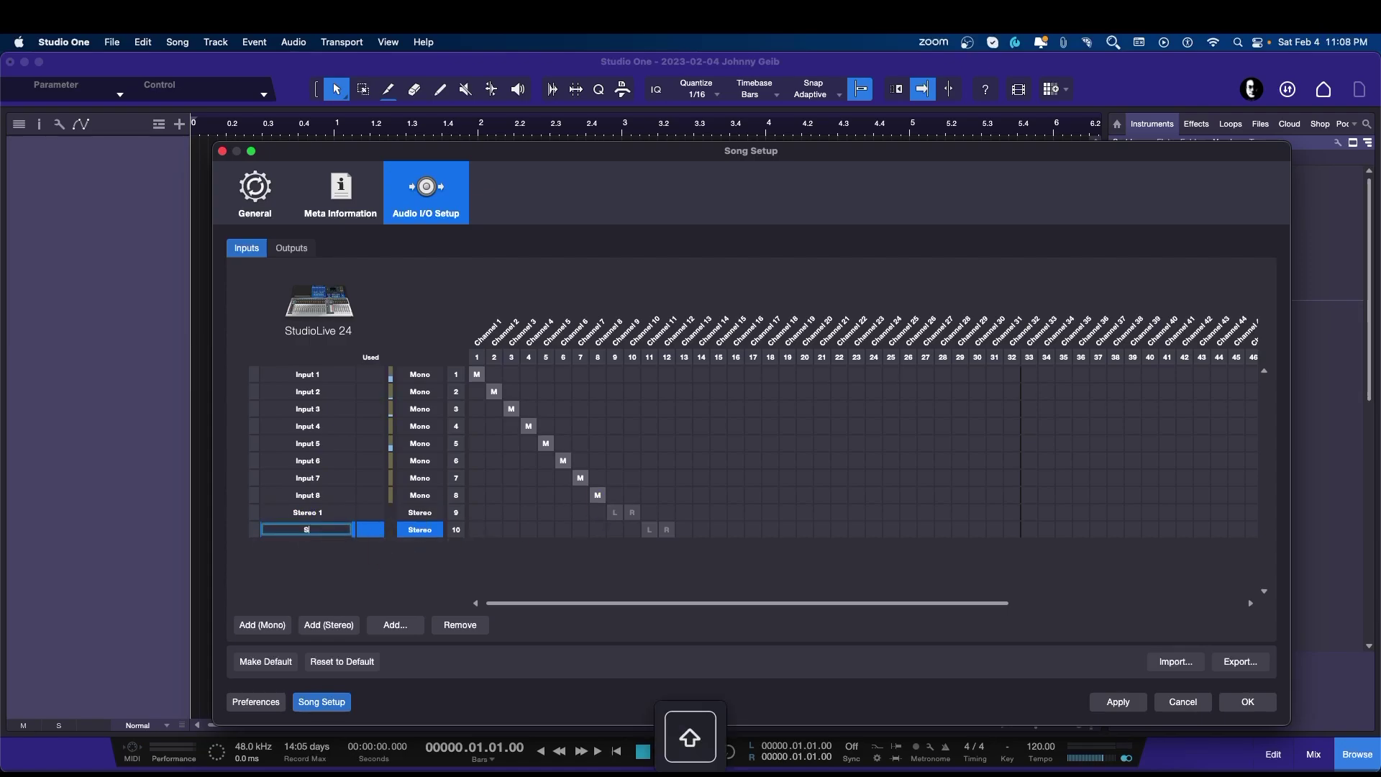
{"action": "type", "text": "tereo 2"}
{"action": "key", "text": "Return"}
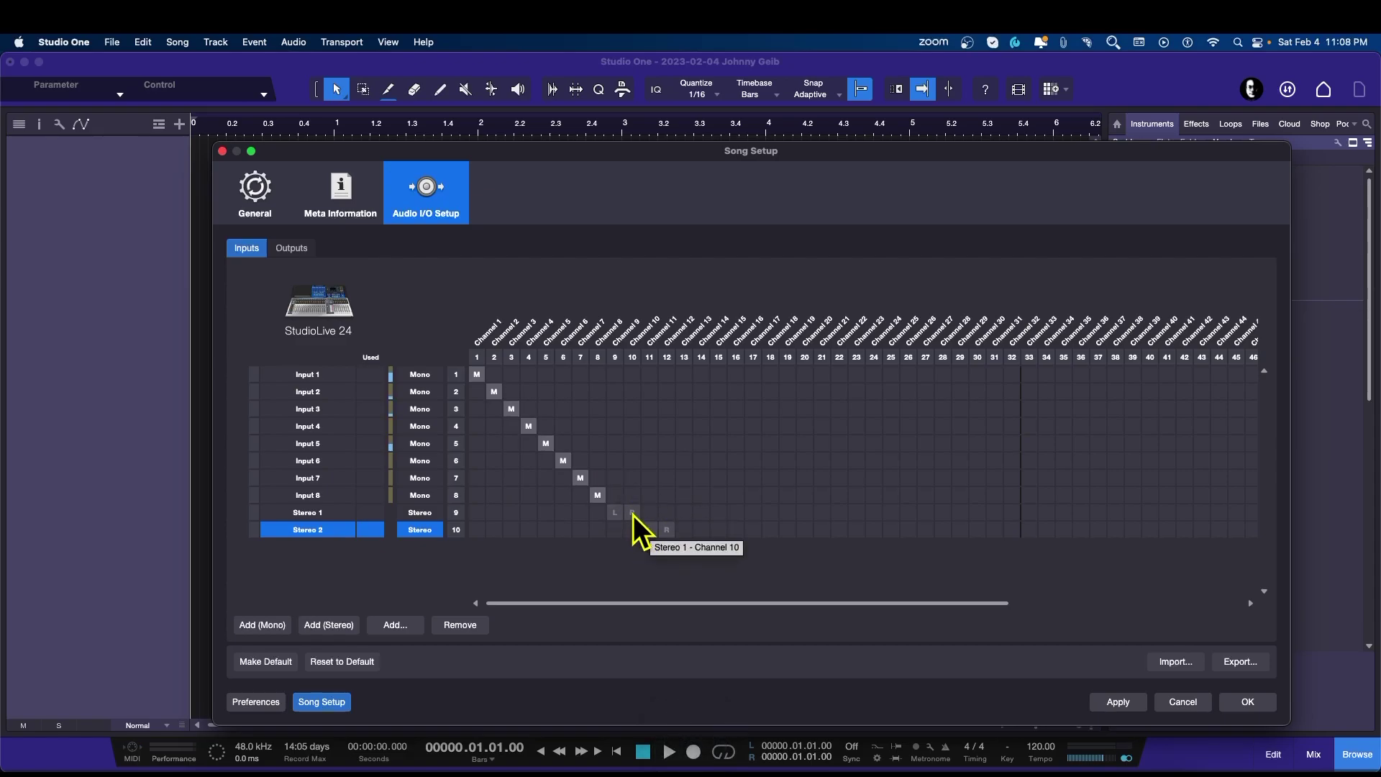
Route Stereo 1 to channels 1/2 and Stereo 2 to channels 3/4, then apply.
{"action": "left_click", "coordinate": [477, 514]}
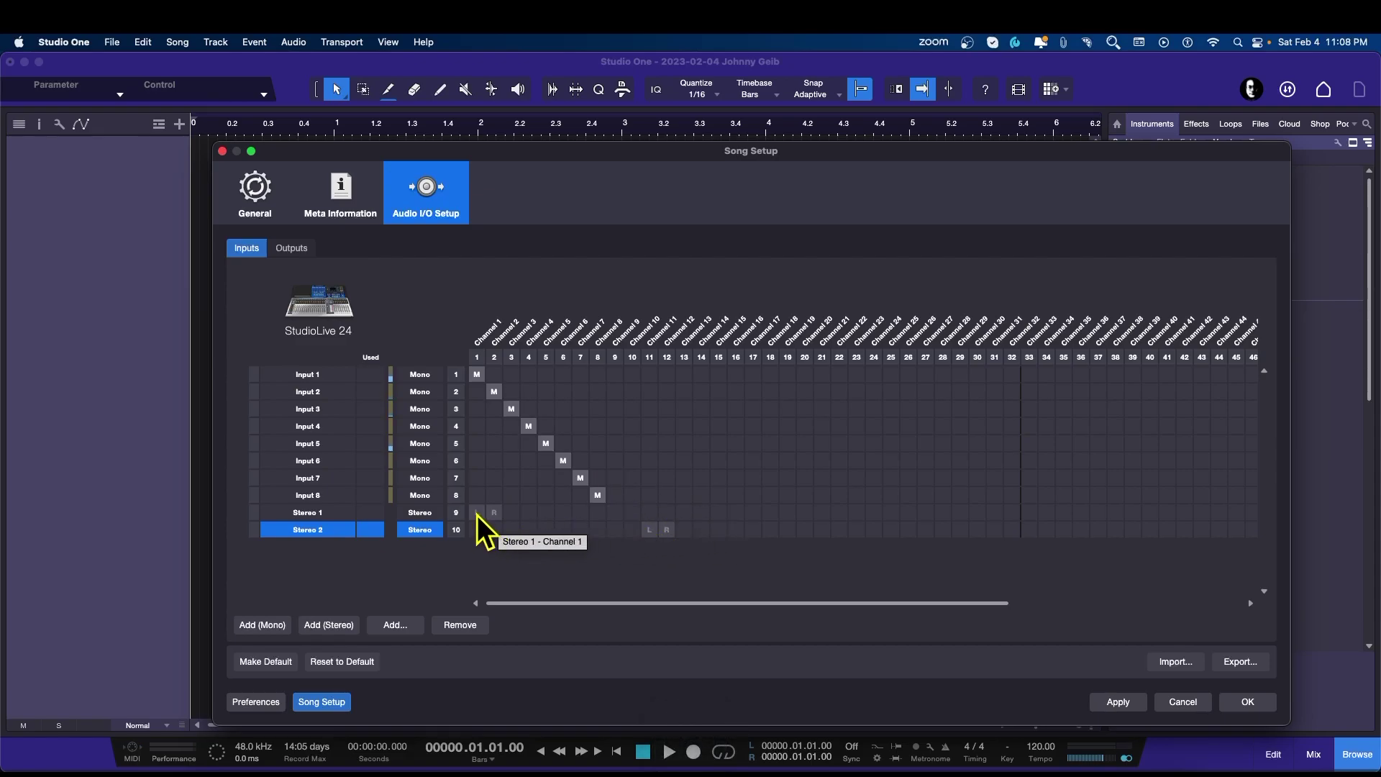
{"action": "left_click", "coordinate": [513, 531]}
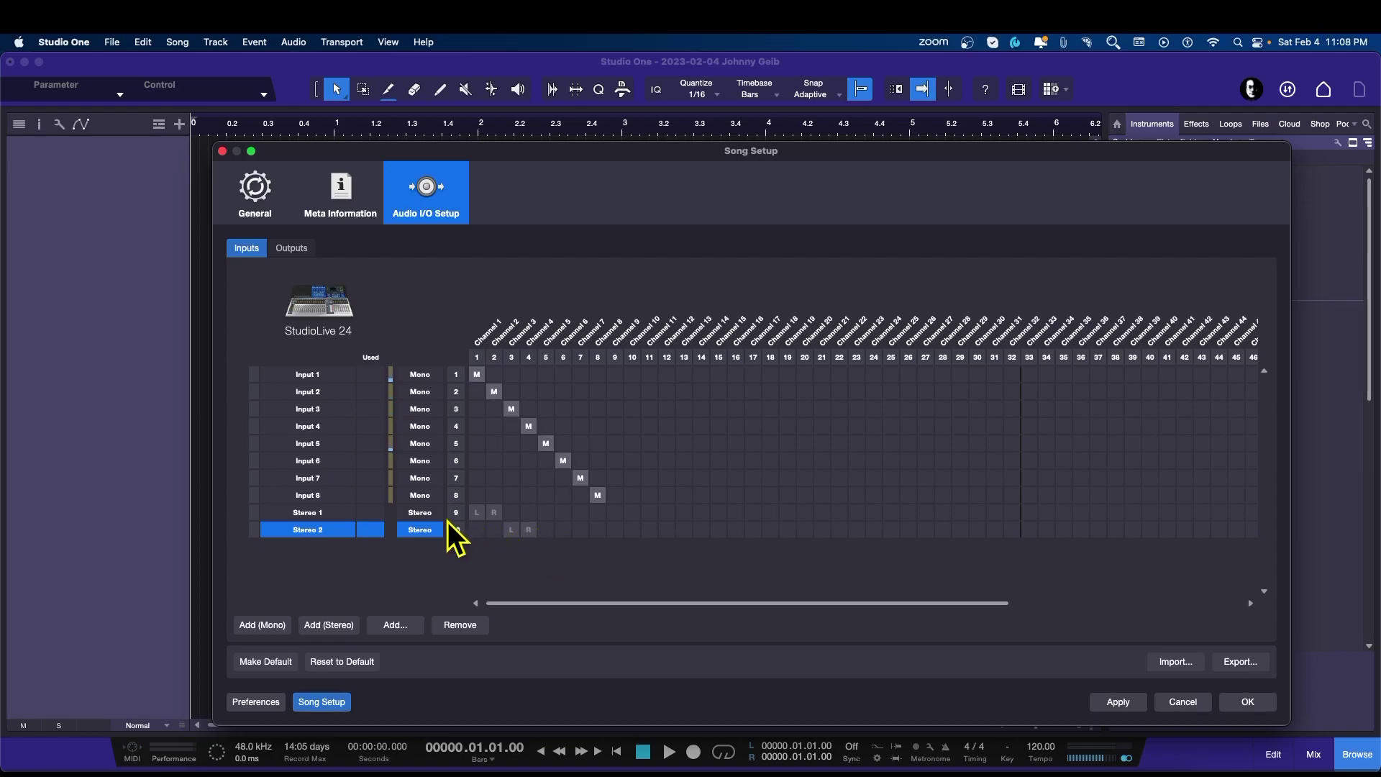
{"action": "left_click", "coordinate": [1119, 702]}
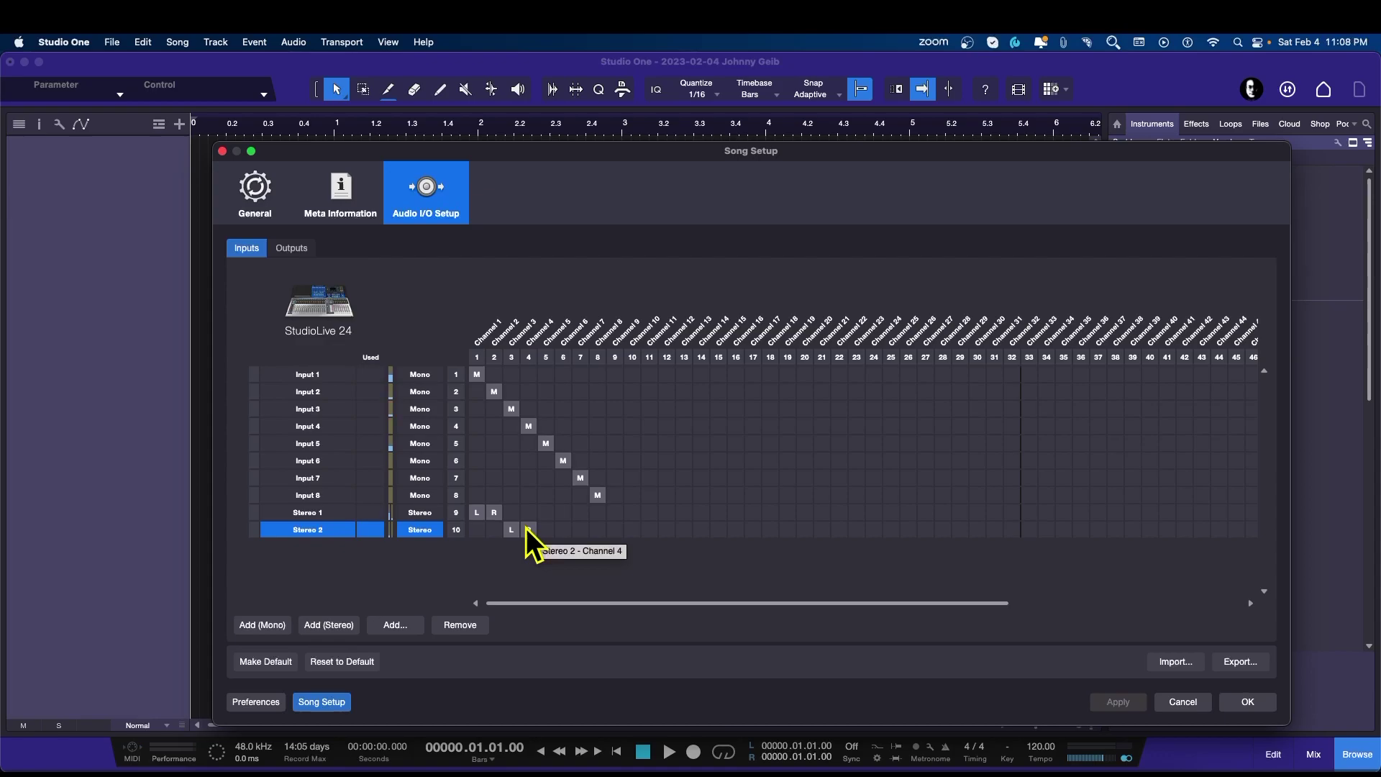
Assign Stereo 2's right side to channel 4 in the input matrix.
{"action": "left_click", "coordinate": [526, 529]}
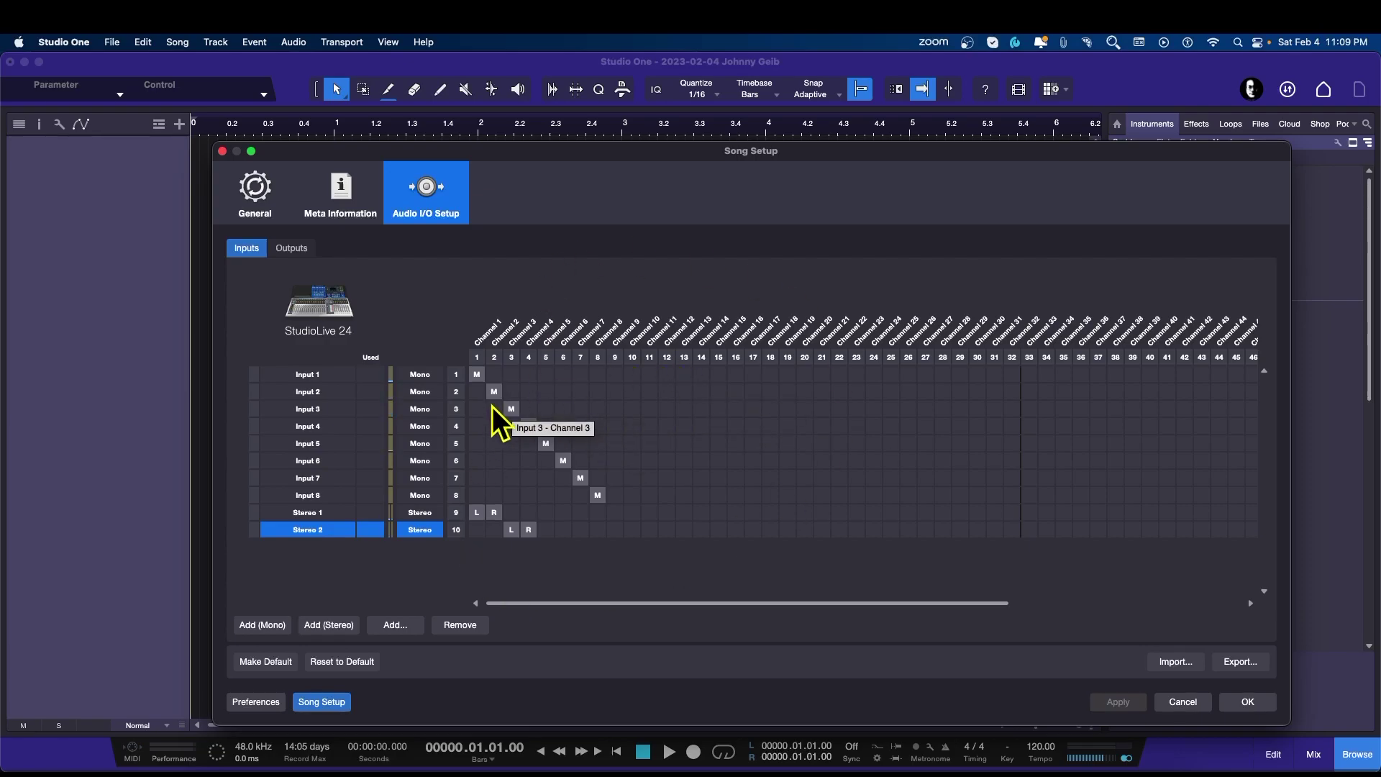
Make the current eight-mono, two-stereo input setup the default I/O, then view Meta Information.
{"action": "left_click", "coordinate": [265, 663]}
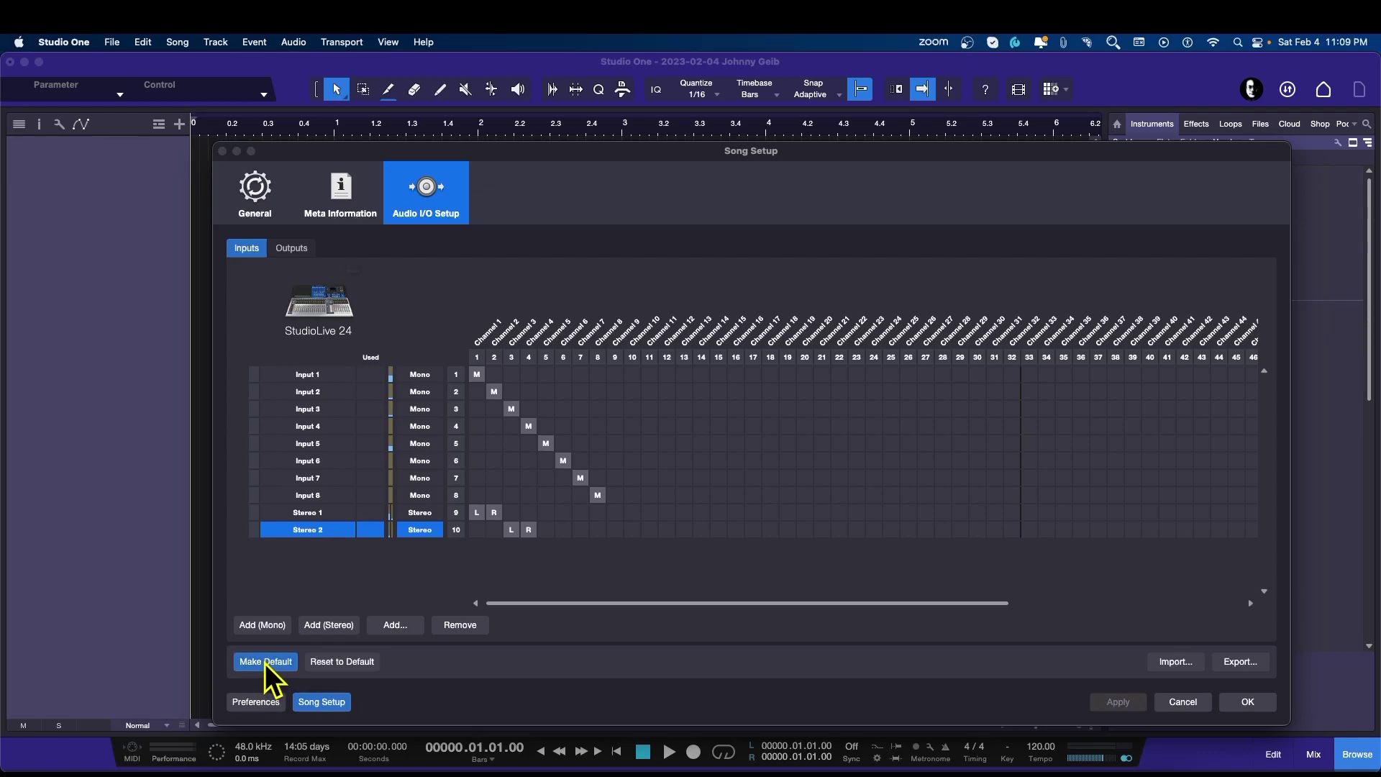
{"action": "left_click_drag", "start_coordinate": [425, 208], "coordinate": [809, 379]}
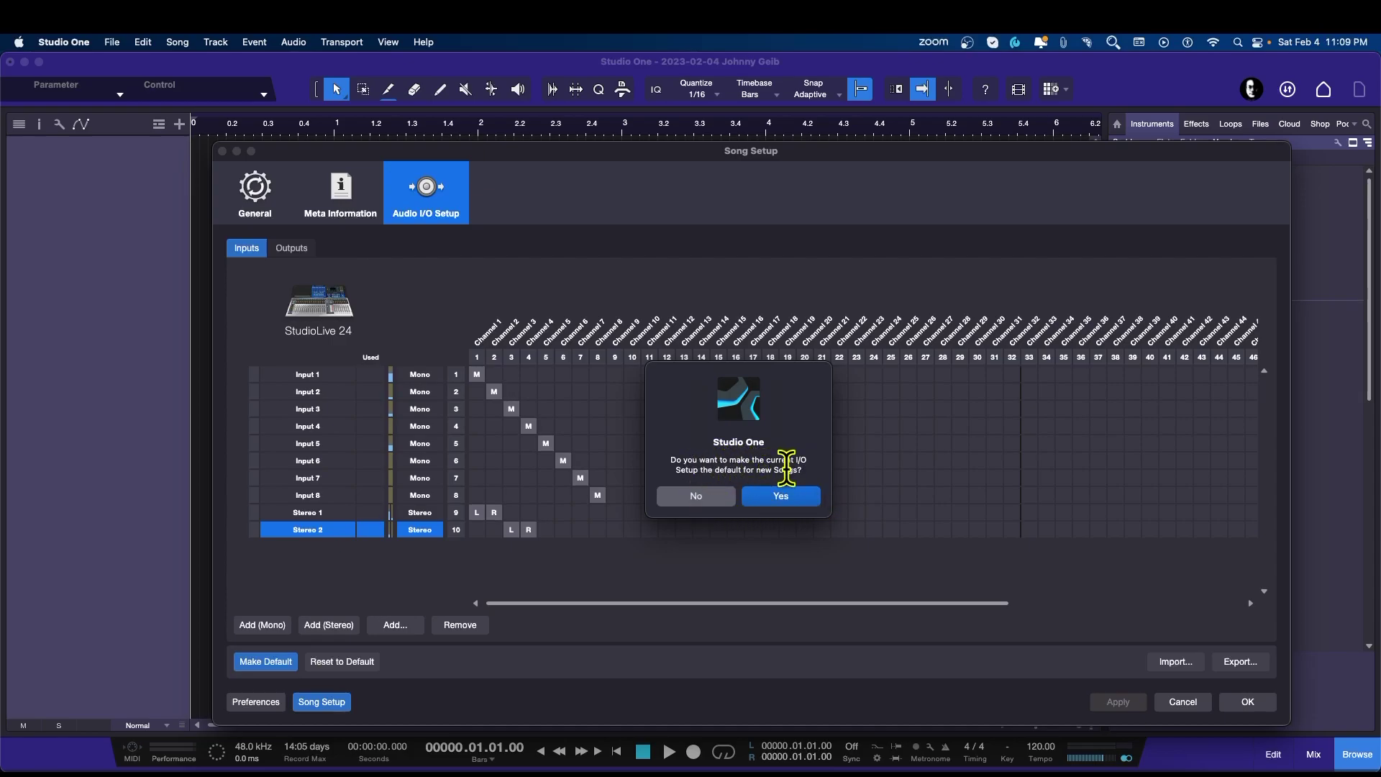
{"action": "left_click", "coordinate": [783, 498]}
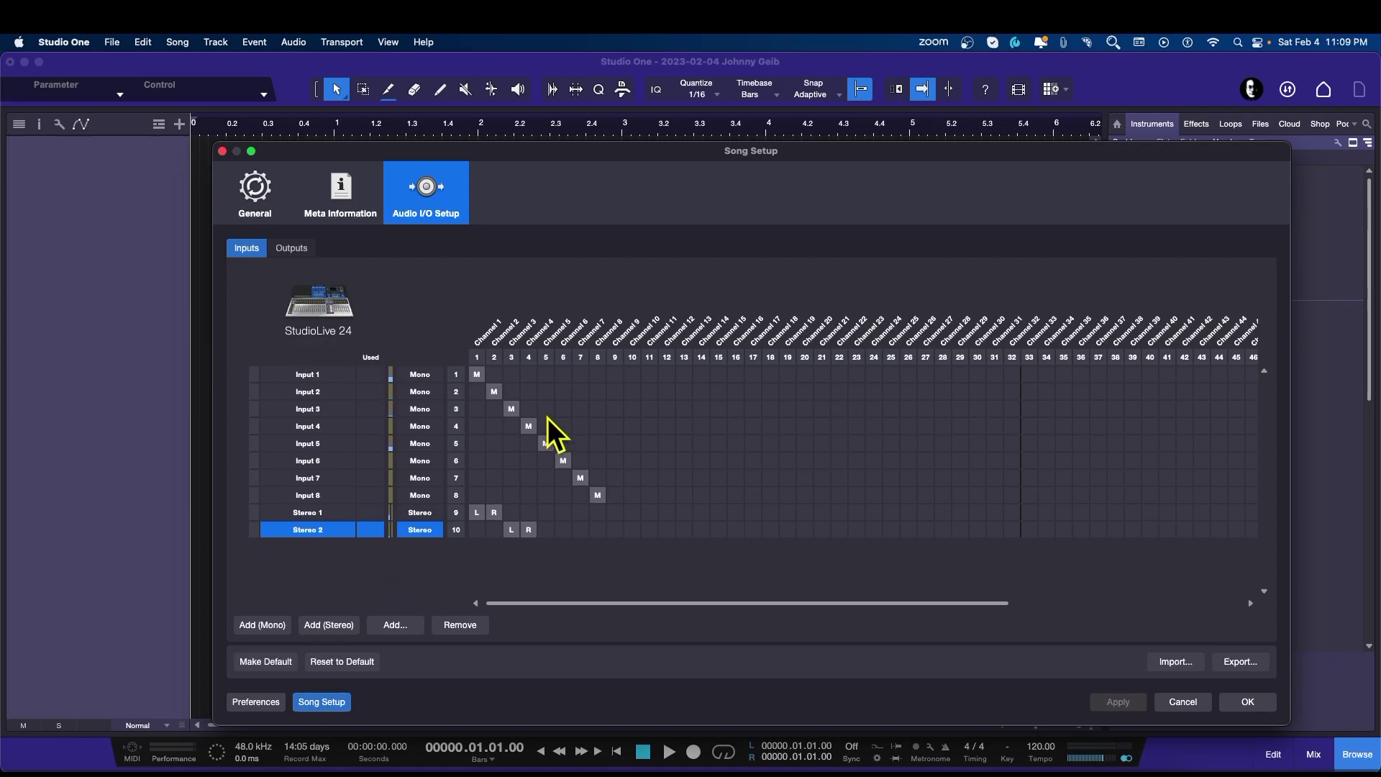
{"action": "left_click", "coordinate": [342, 188]}
{"action": "left_click", "coordinate": [266, 190]}
{"action": "left_click", "coordinate": [356, 188]}
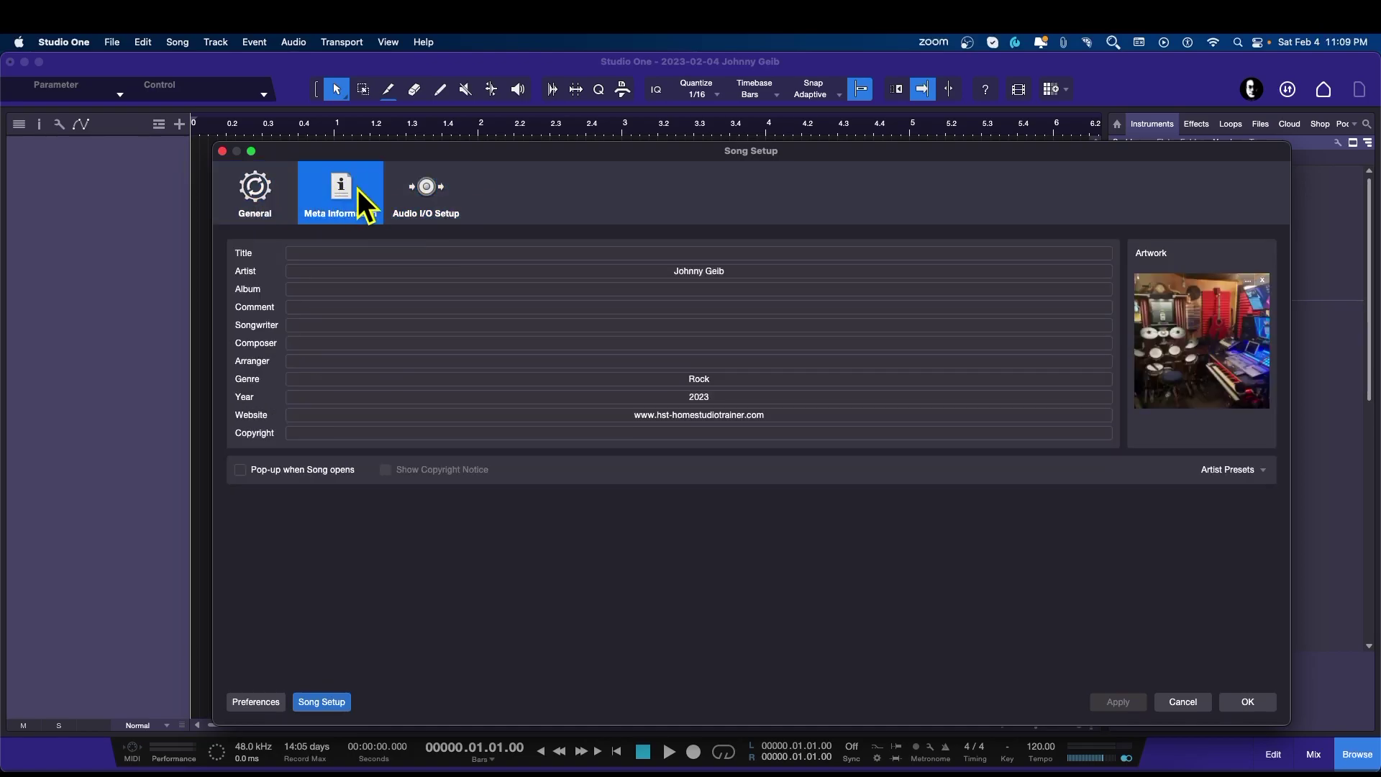
{"action": "left_click", "coordinate": [424, 194]}
{"action": "left_click", "coordinate": [344, 192]}
{"action": "left_click", "coordinate": [429, 185]}
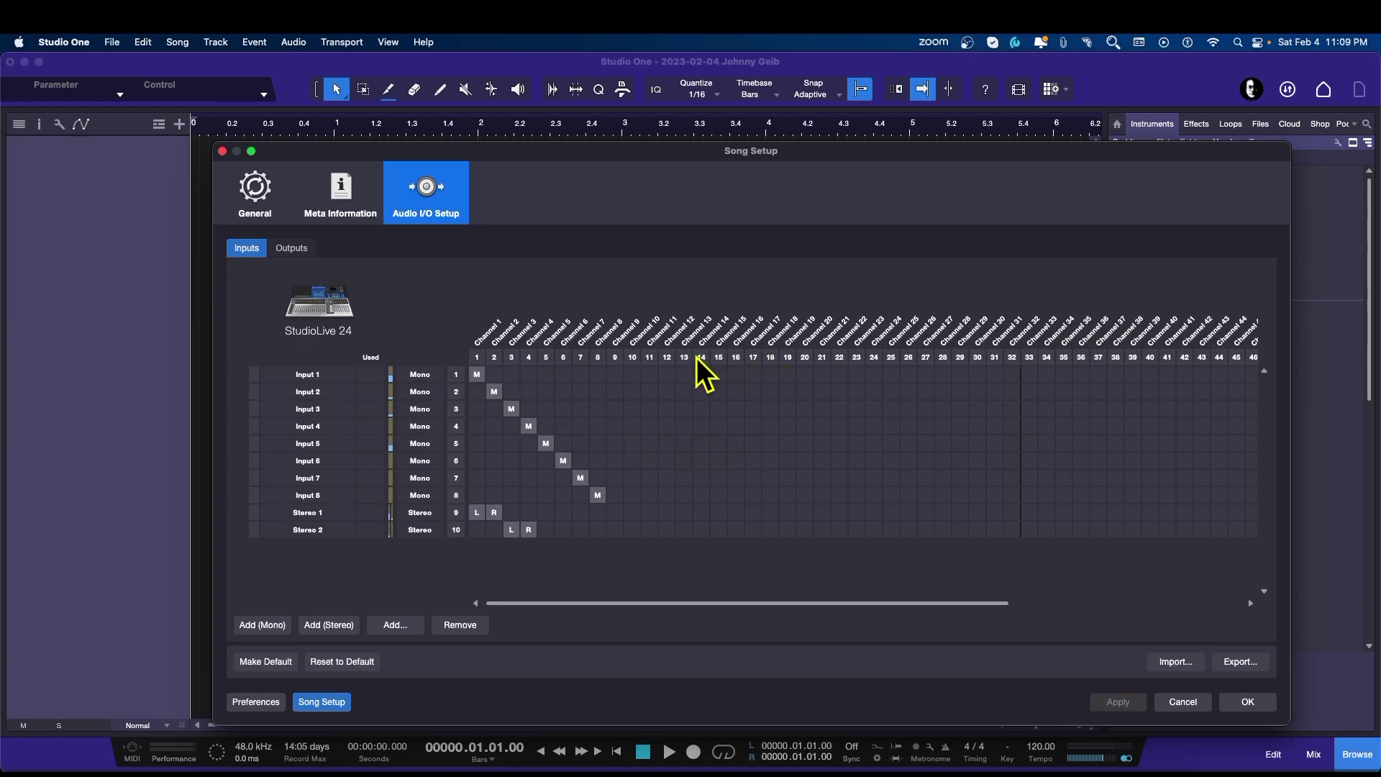
Remove Input 4 through Stereo 2 and apply, leaving only Inputs 1–3.
{"action": "left_click", "coordinate": [338, 433]}
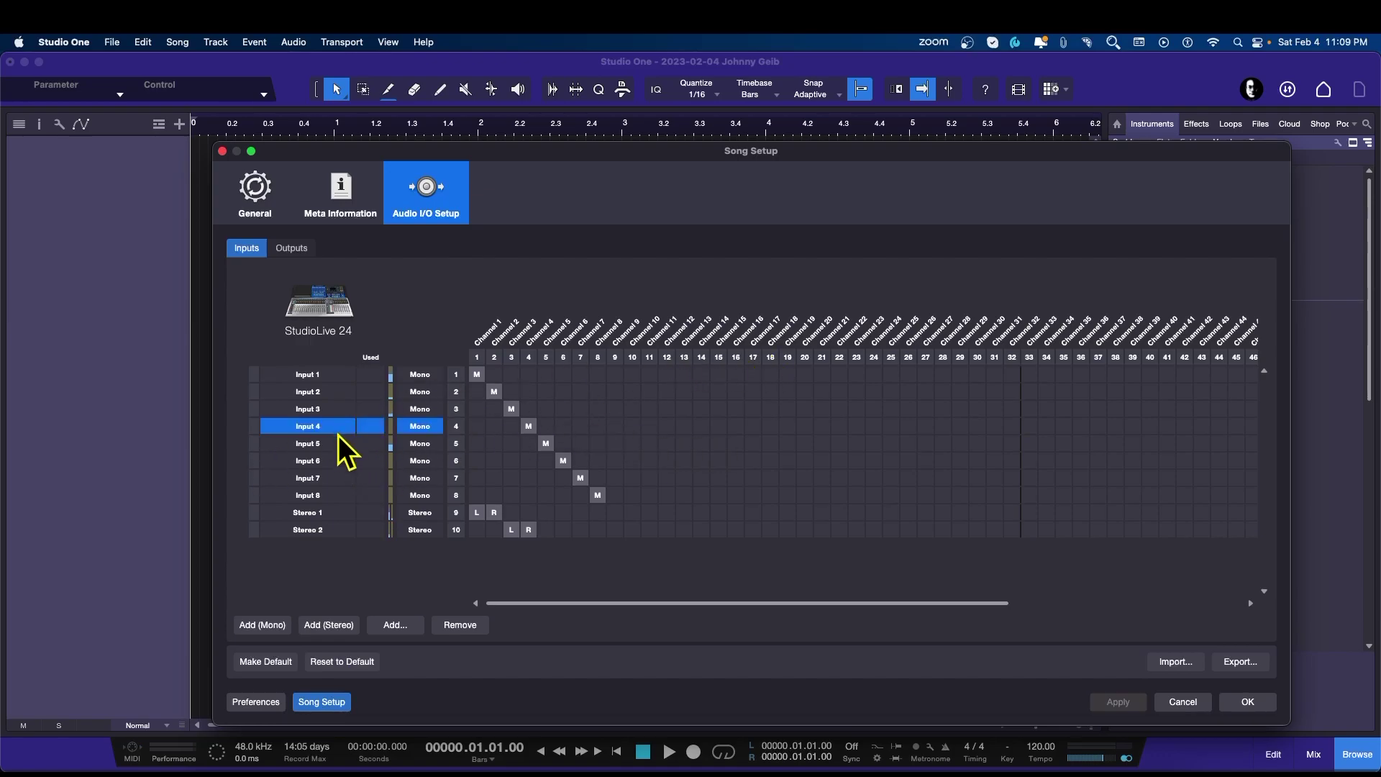
{"action": "left_click", "coordinate": [343, 537], "text": "shift"}
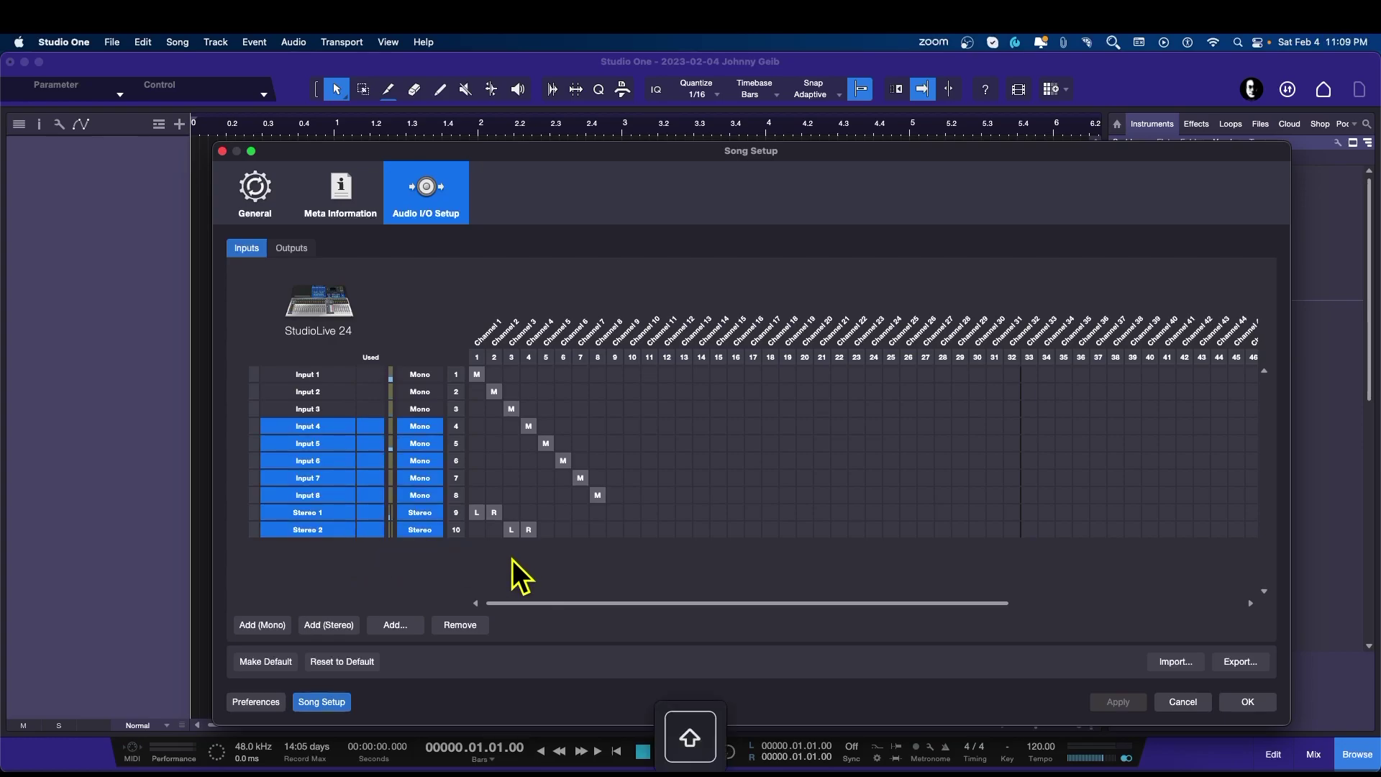
{"action": "left_click", "coordinate": [436, 624]}
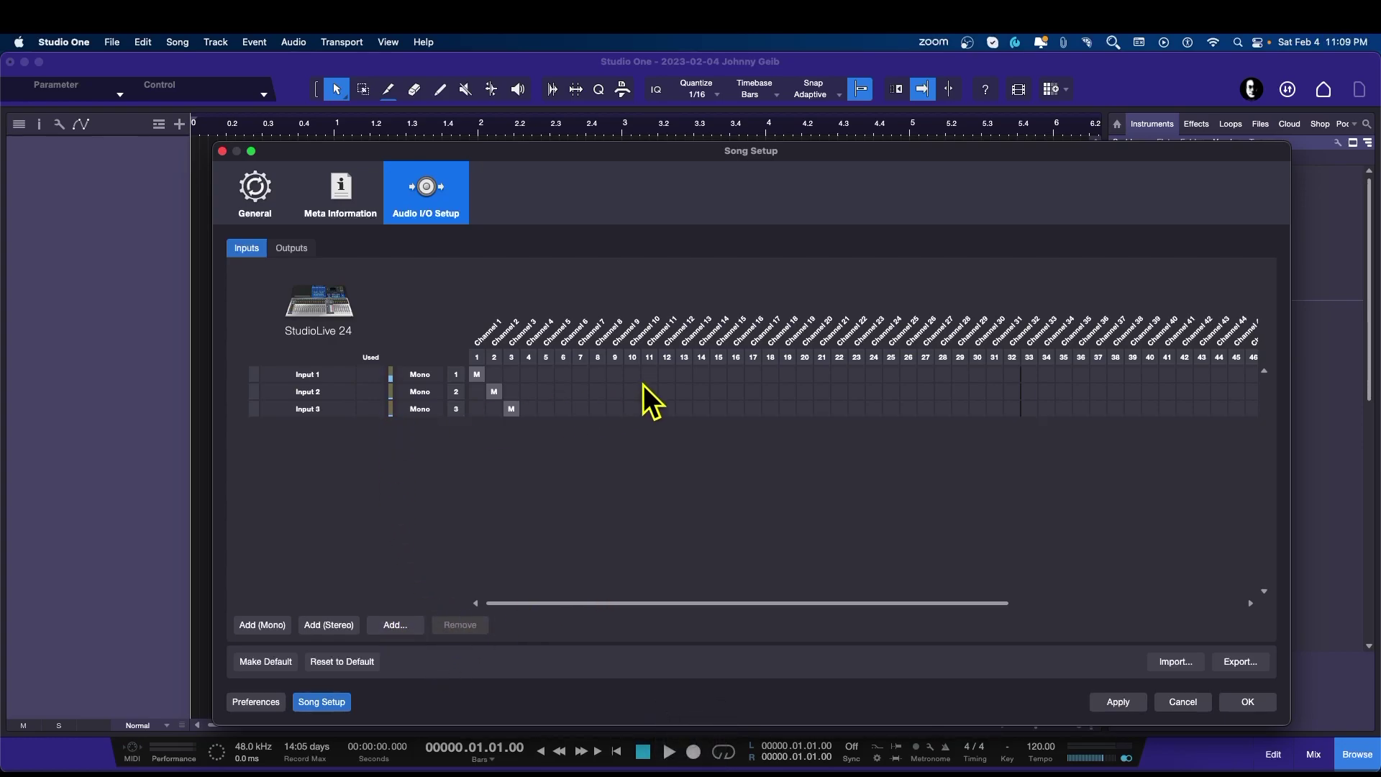
{"action": "left_click", "coordinate": [1123, 702]}
Reset inputs to the saved default, restoring eight mono inputs plus Stereo 1 and Stereo 2.
{"action": "left_click", "coordinate": [344, 663]}
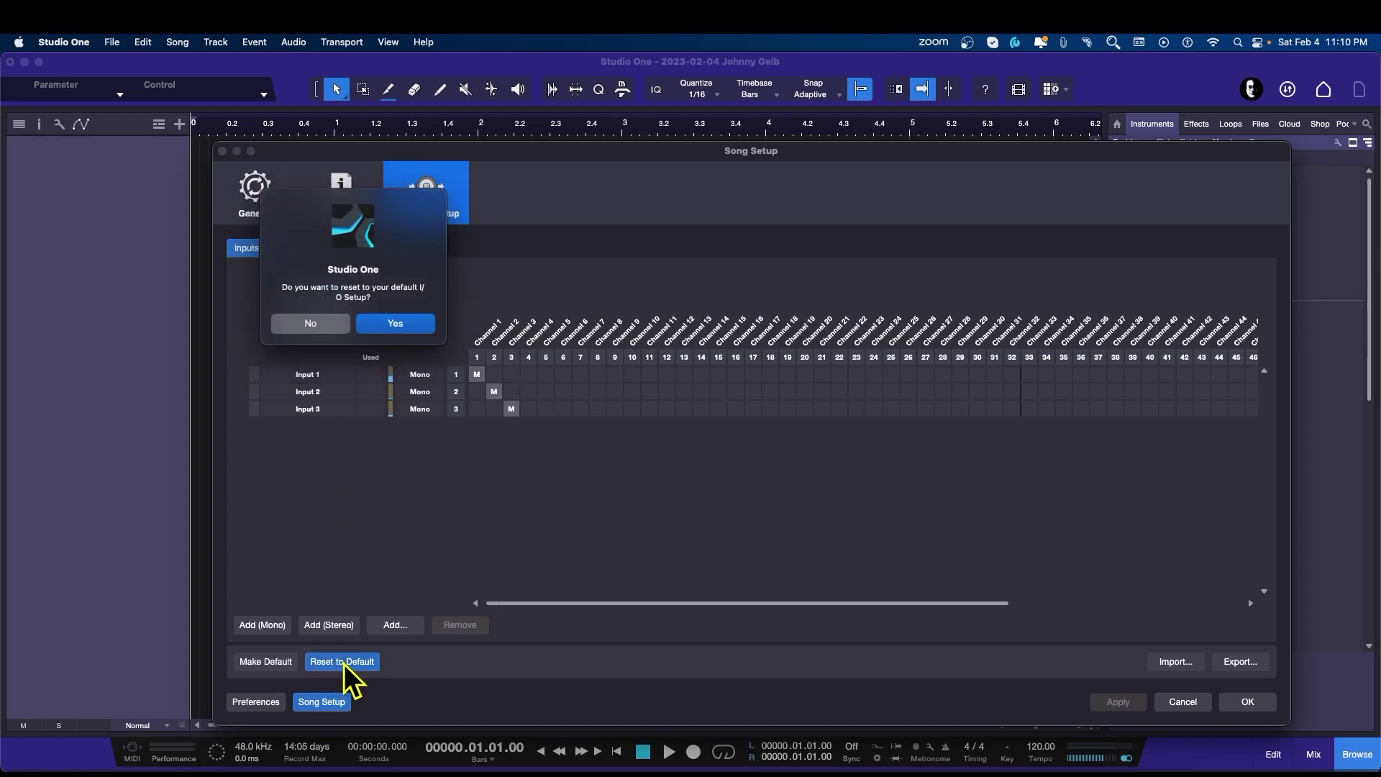
{"action": "left_click", "coordinate": [393, 324]}
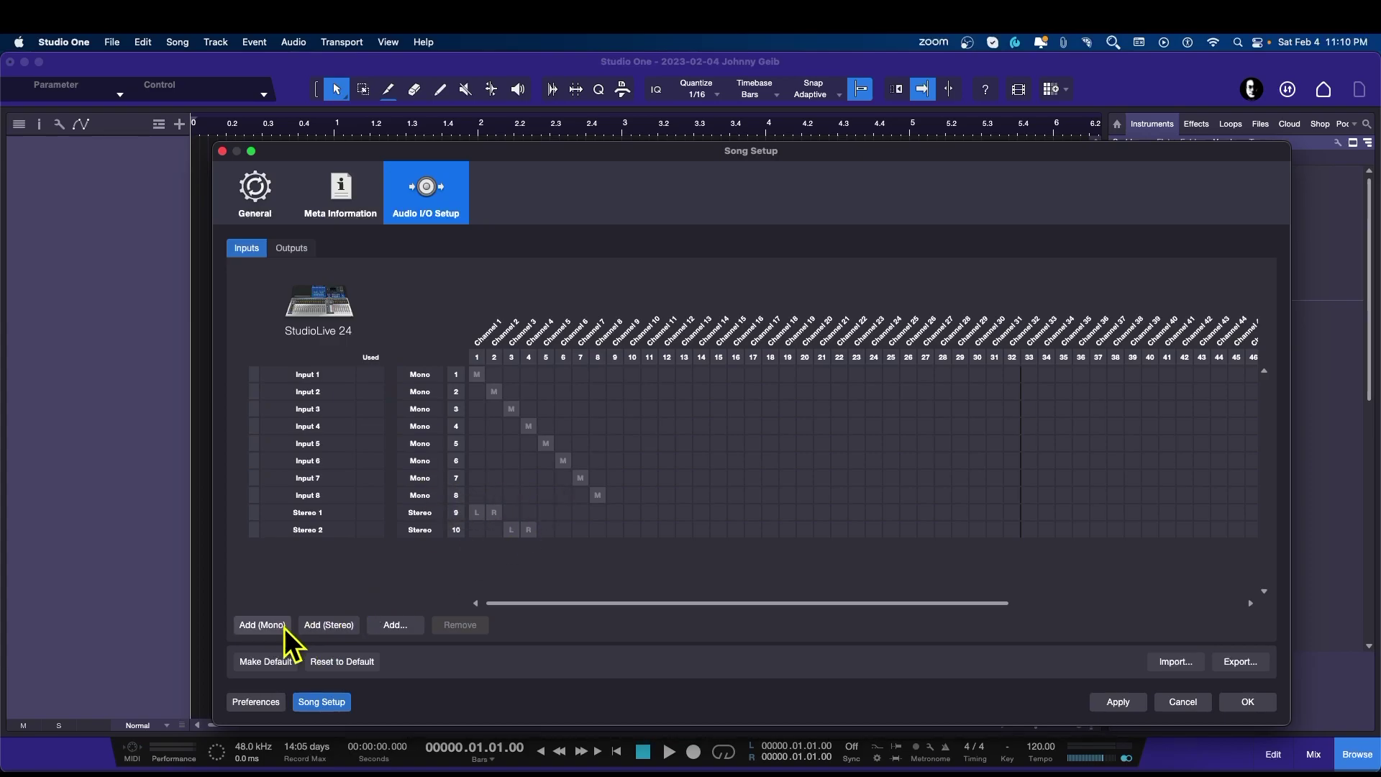